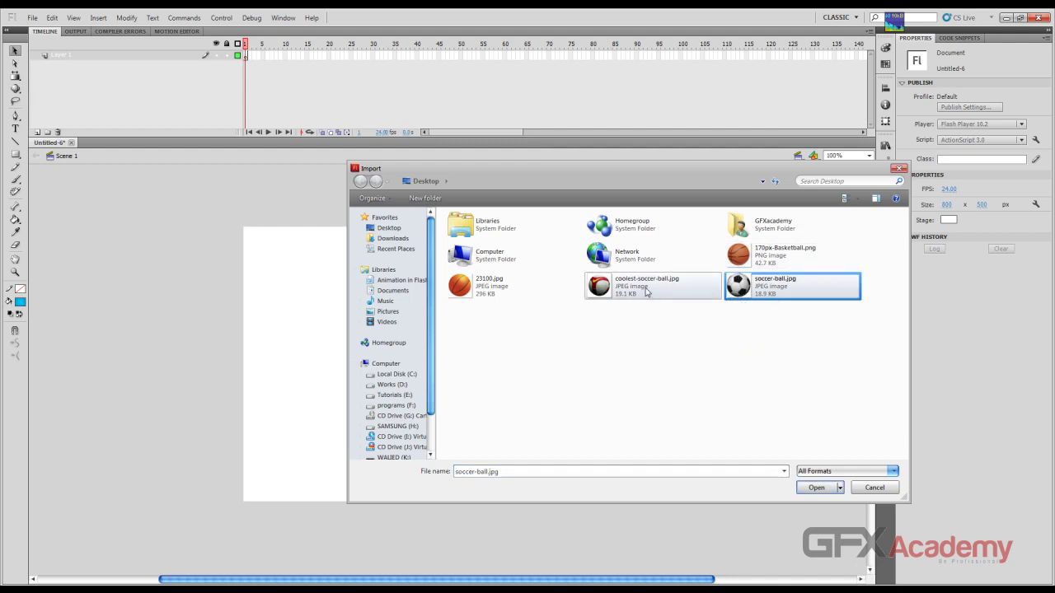
Delete coolest-soccer-ball.jpg and 23100.jpg from the Desktop folder.
click(607, 294)
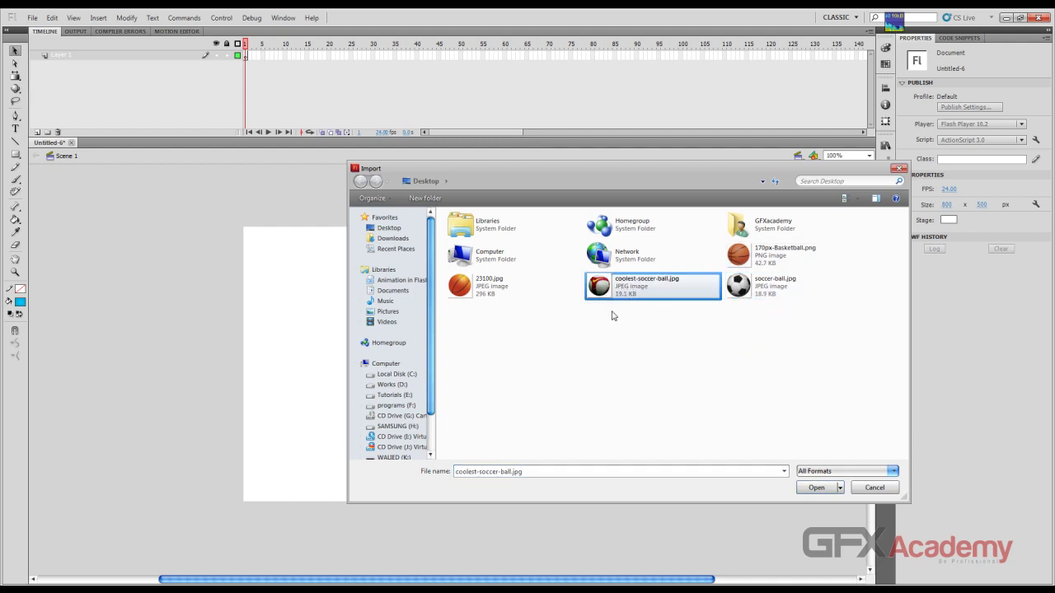
key(Delete)
key(Return)
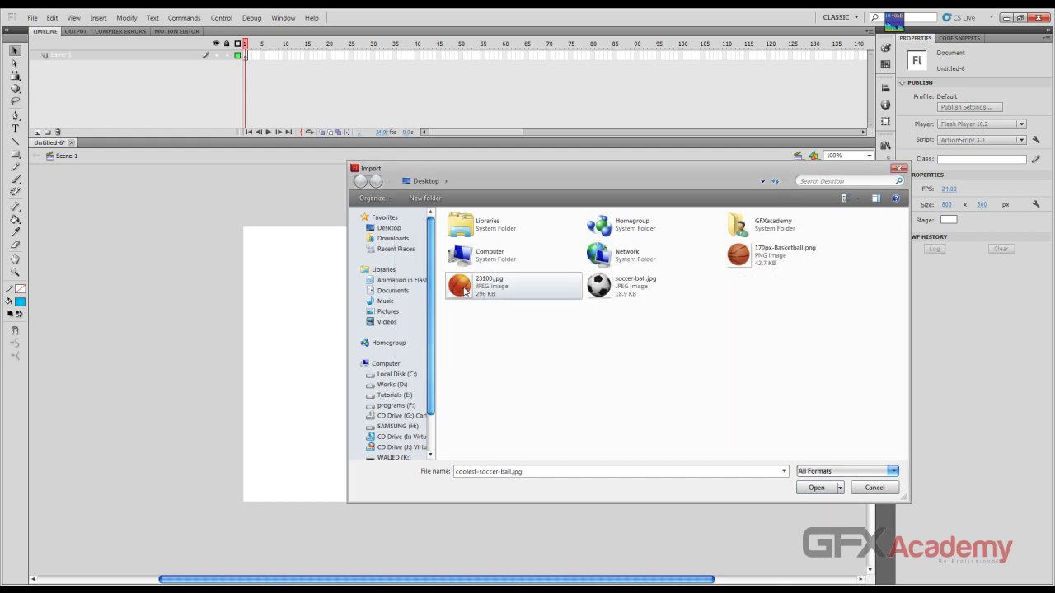
click(466, 291)
key(Delete)
key(Return)
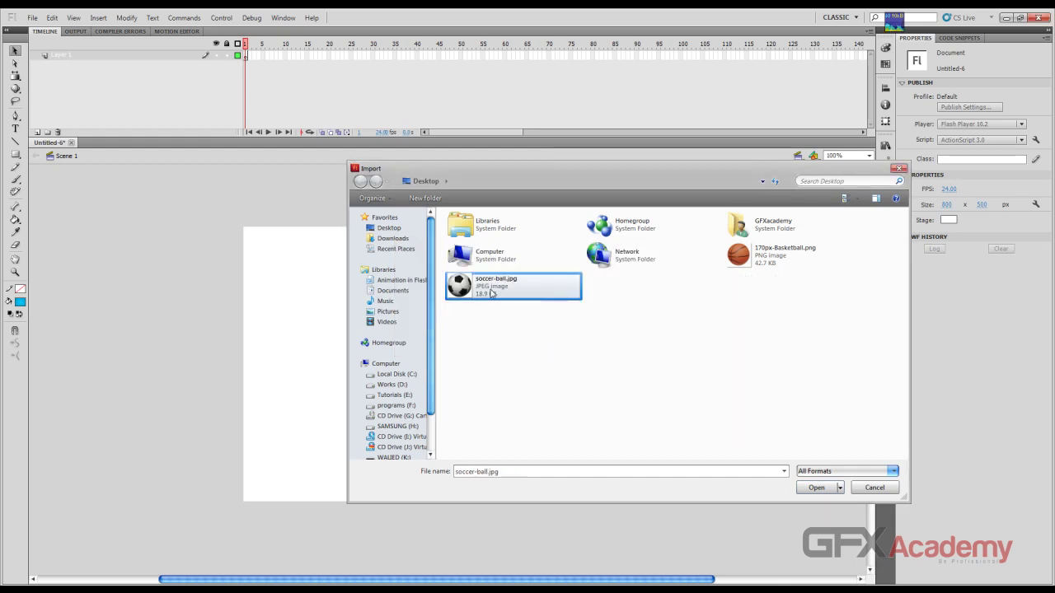
Import 170px-Basketball.png and soccer-ball.jpg together onto the stage and move the two balls apart.
ctrl+click(785, 257)
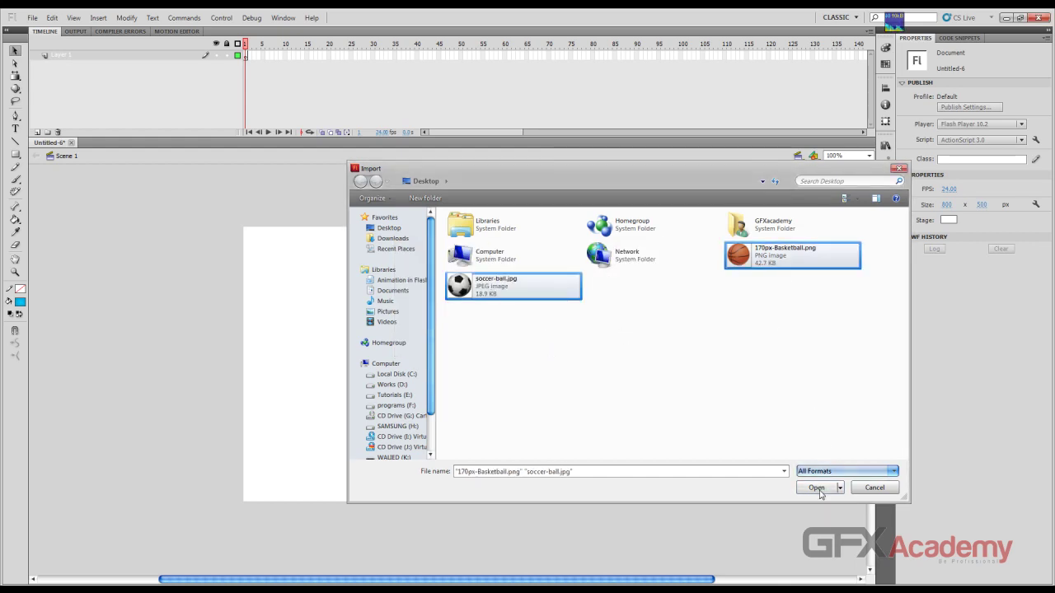
click(820, 490)
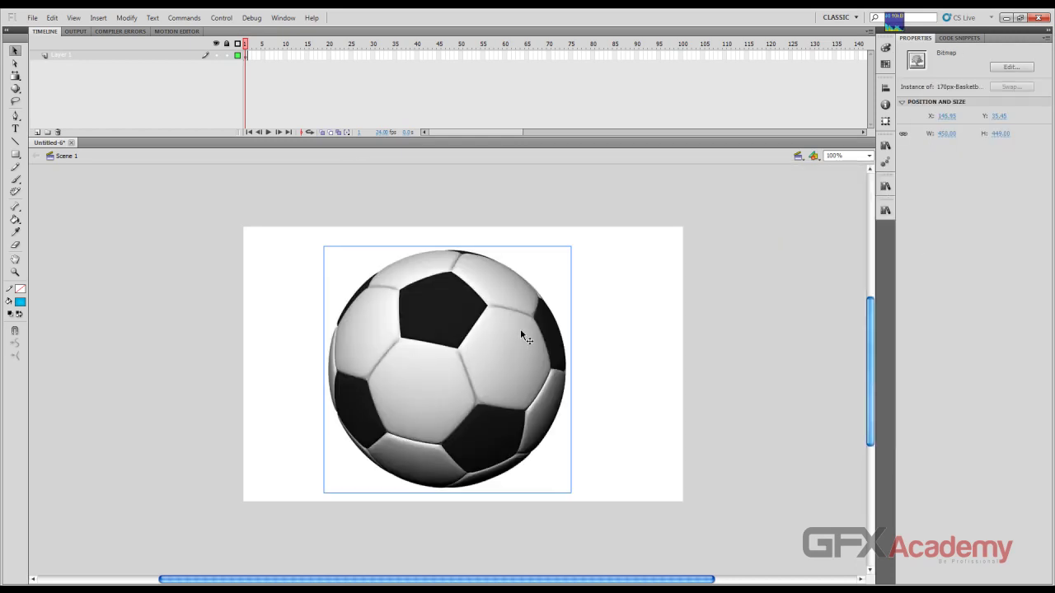
drag(521, 329, 500, 321)
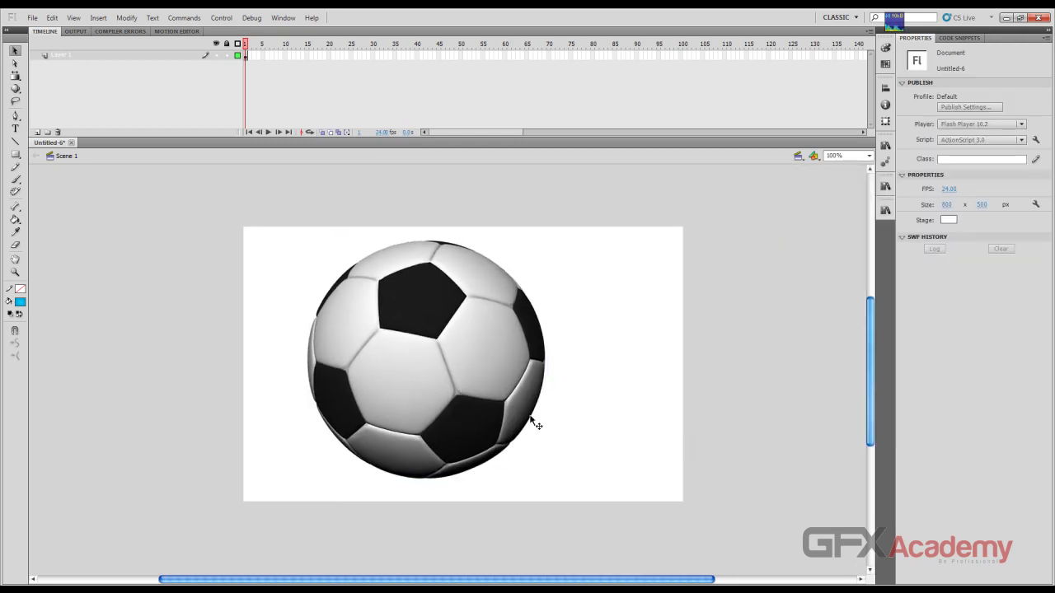
drag(502, 371, 682, 393)
click(377, 322)
drag(360, 291, 399, 398)
Move the soccer ball further off the stage and delete it.
click(697, 417)
drag(685, 423, 746, 371)
drag(676, 350, 711, 340)
key(Delete)
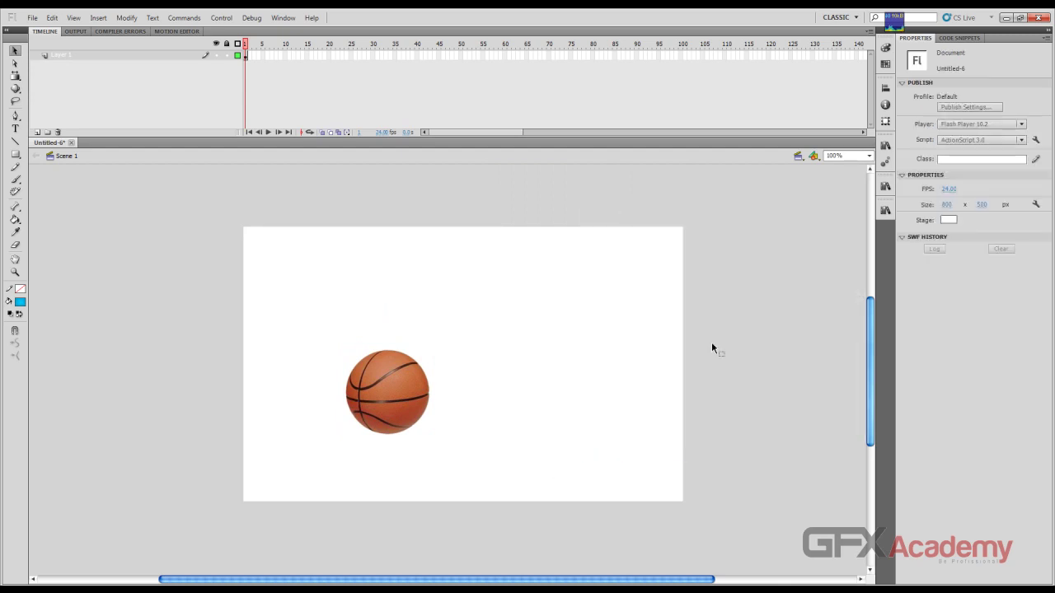
Place the basketball bitmap in the stage's bottom-right corner at X 630, Y 330.
click(390, 386)
drag(389, 386, 628, 467)
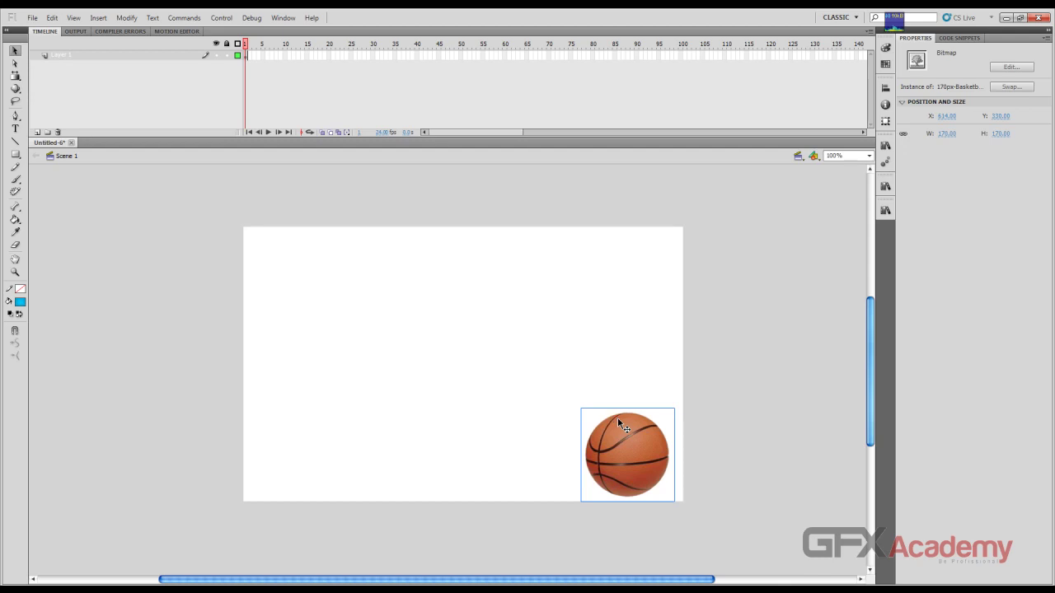
drag(618, 422, 632, 445)
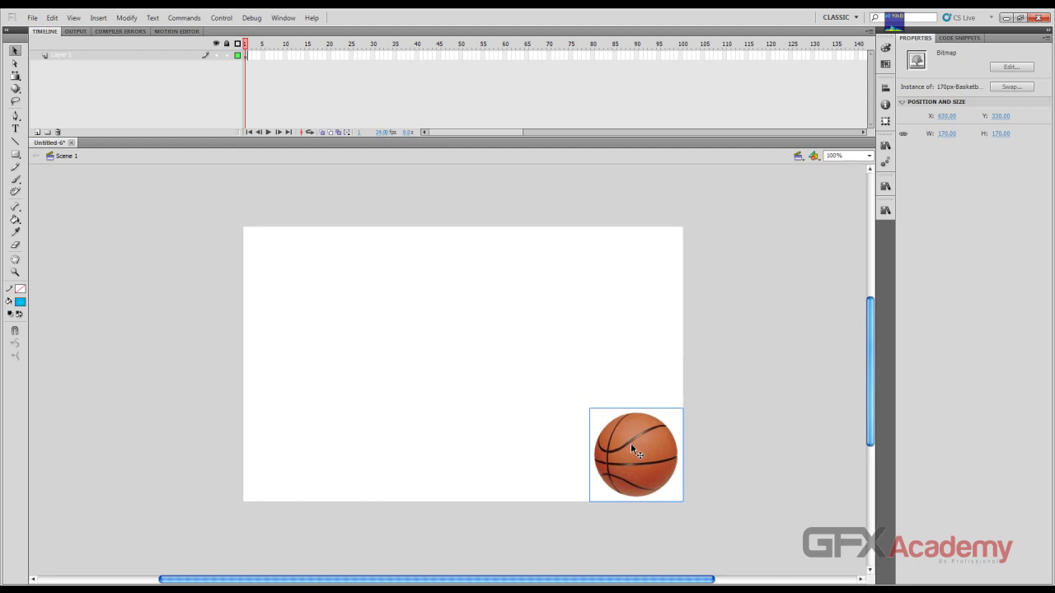
Convert the basketball bitmap to a Movie Clip symbol named basketball.
key(F8)
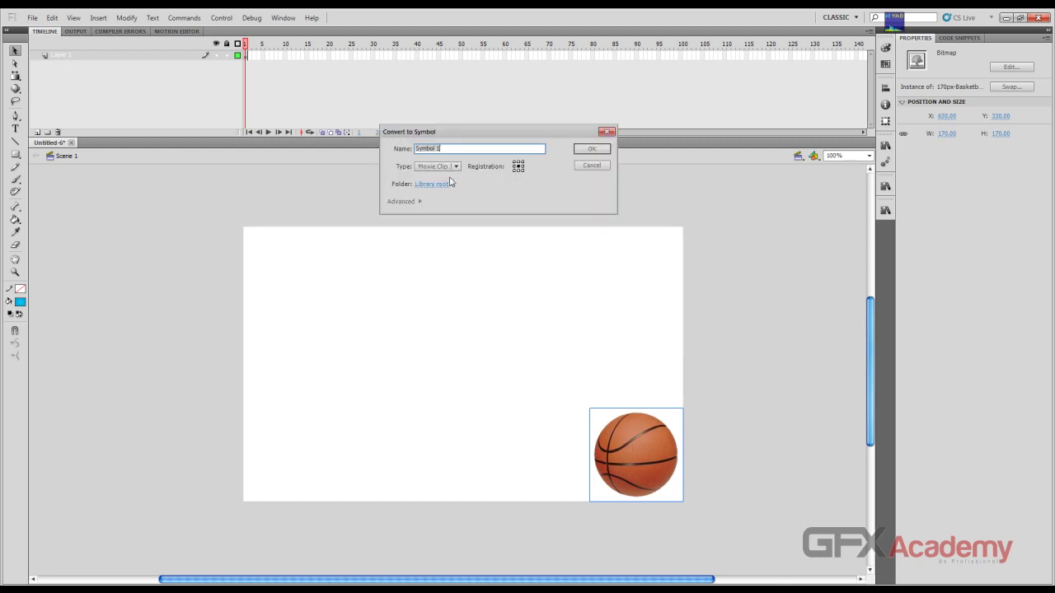
text(basketball)
key(Return)
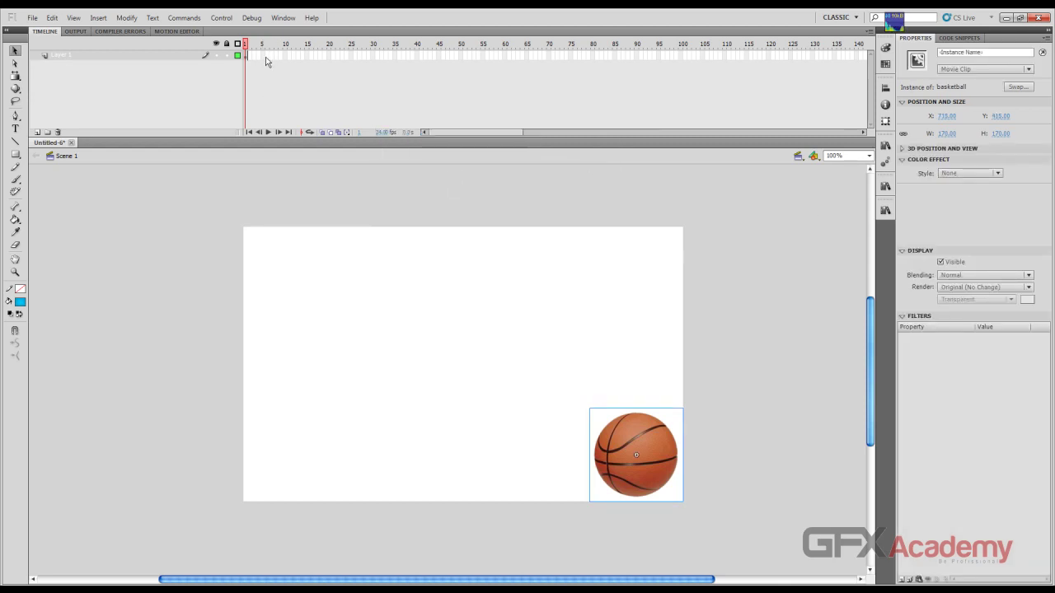
Clear the name of the layer holding the basketball.
double_click(151, 55)
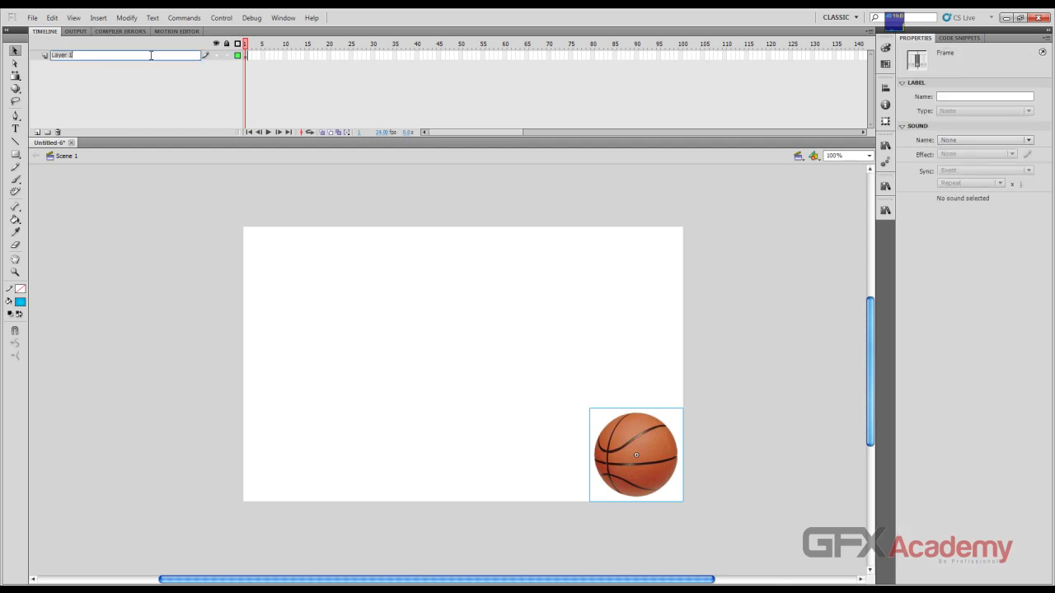
key(BackSpace)
click(336, 75)
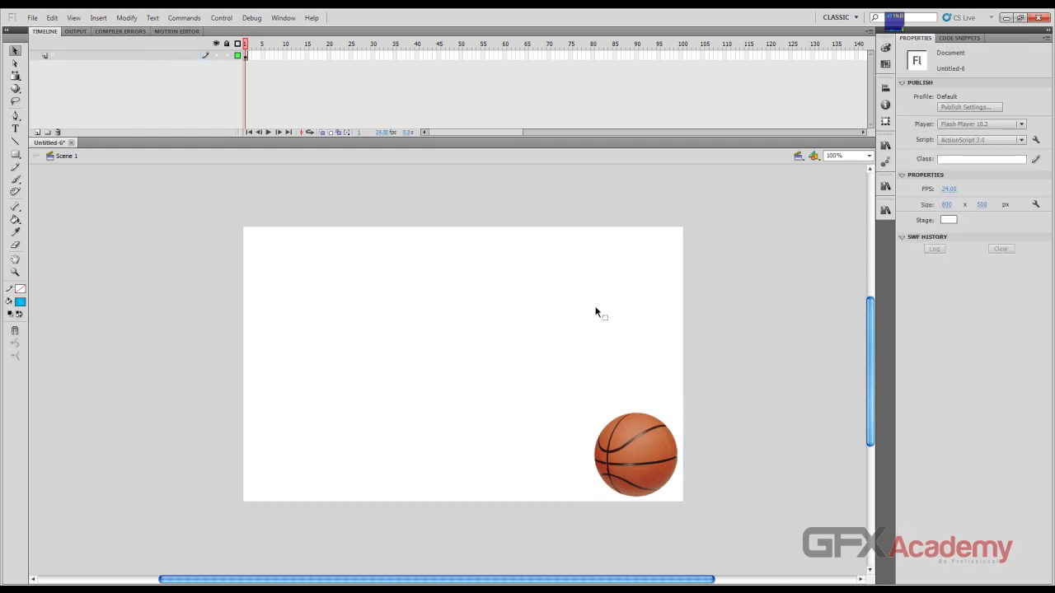
Insert a keyframe at frame 40 of the basketball's layer and create a classic tween between frames 1 and 40.
click(631, 425)
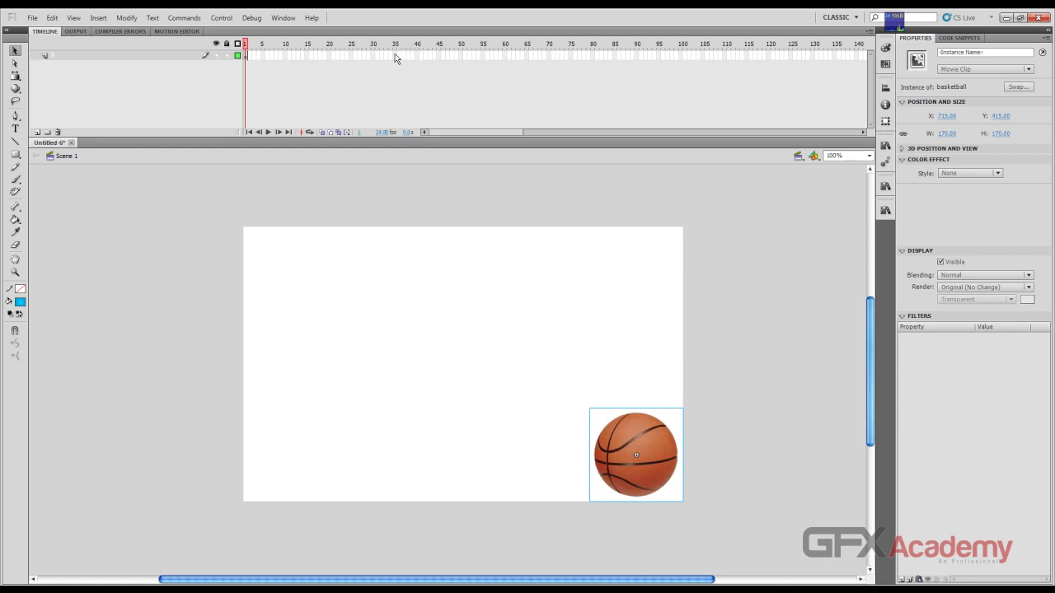
key(Escape)
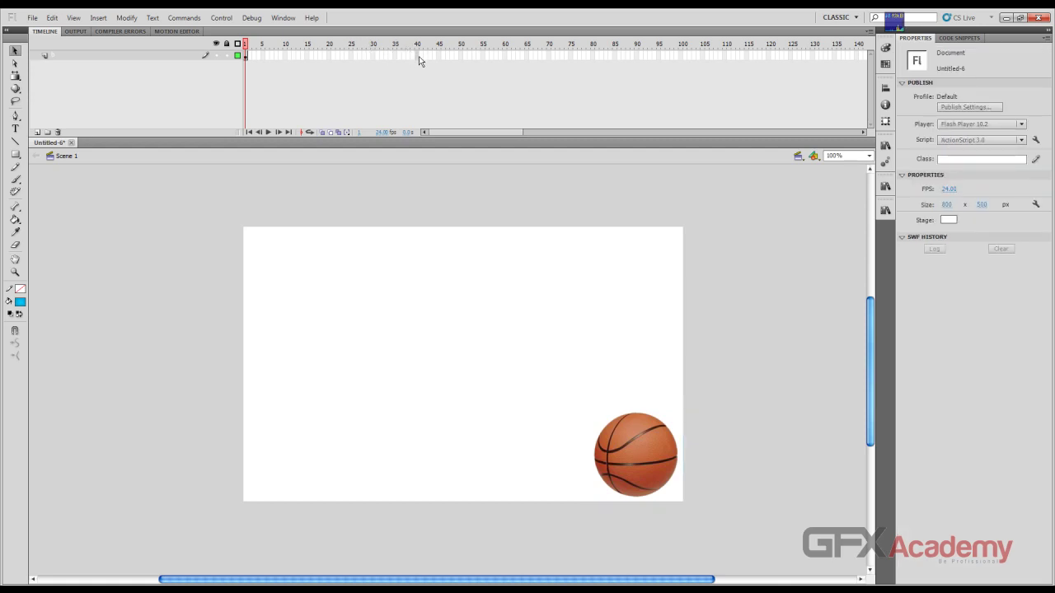
click(419, 56)
key(F6)
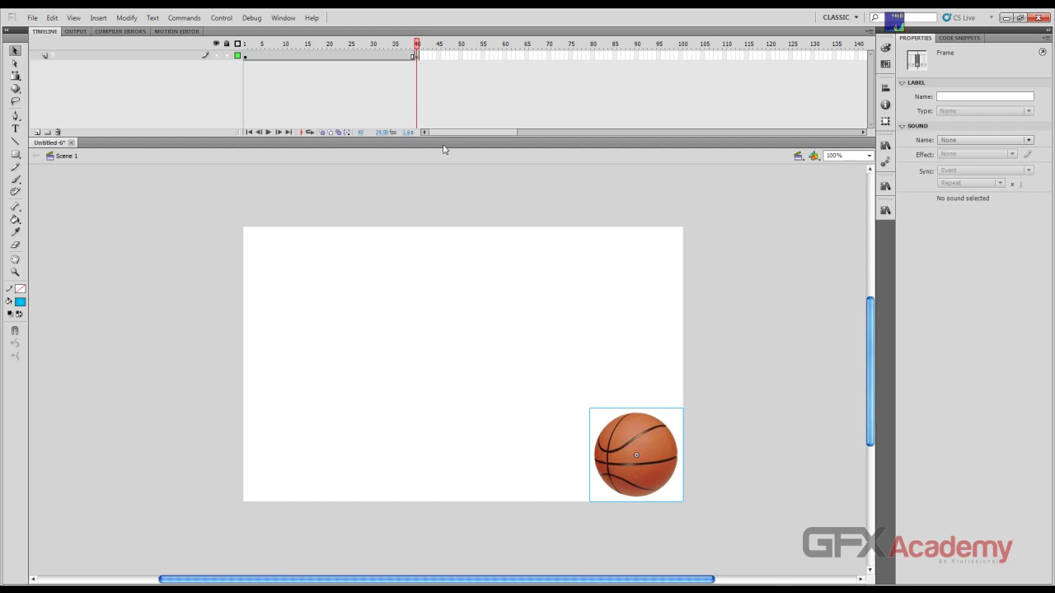
click(247, 58)
click(418, 59)
right_click(272, 57)
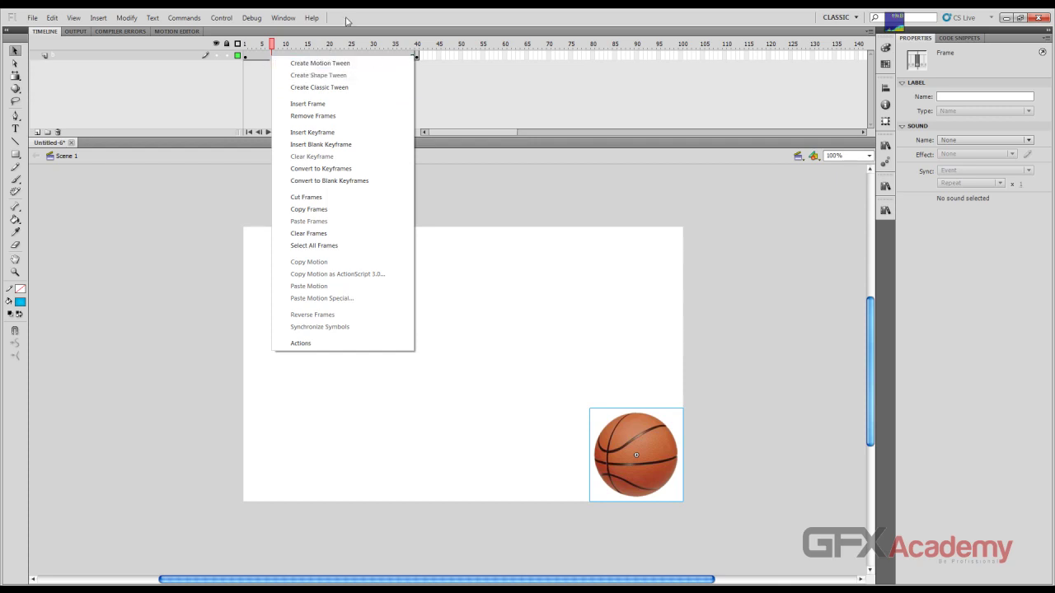
click(346, 87)
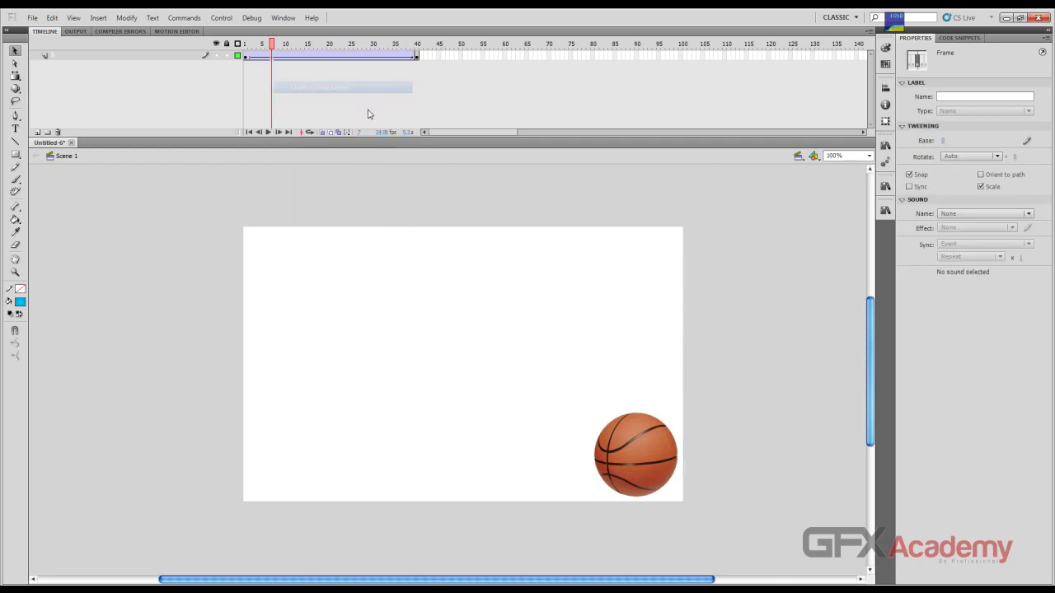
Scrub the playhead through the tween between frames 1 and 40 to preview the ball's motion.
click(263, 45)
drag(263, 46, 413, 66)
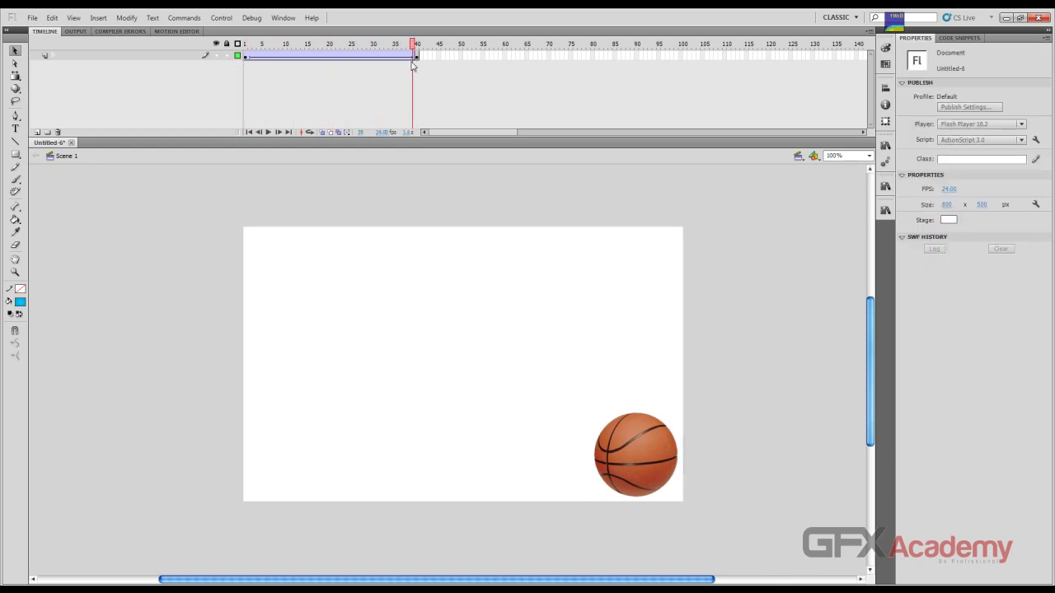
drag(346, 50, 245, 53)
In the keyframe at frame 1, shift the basketball horizontally beyond the stage's right edge.
click(245, 56)
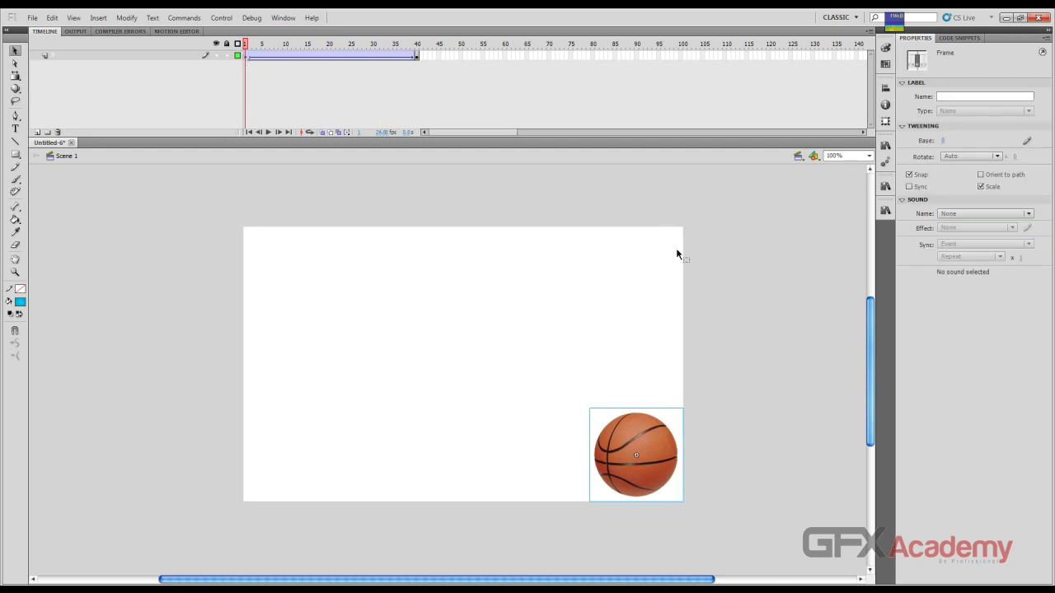
key(Right)
key(Right)
key(Right)
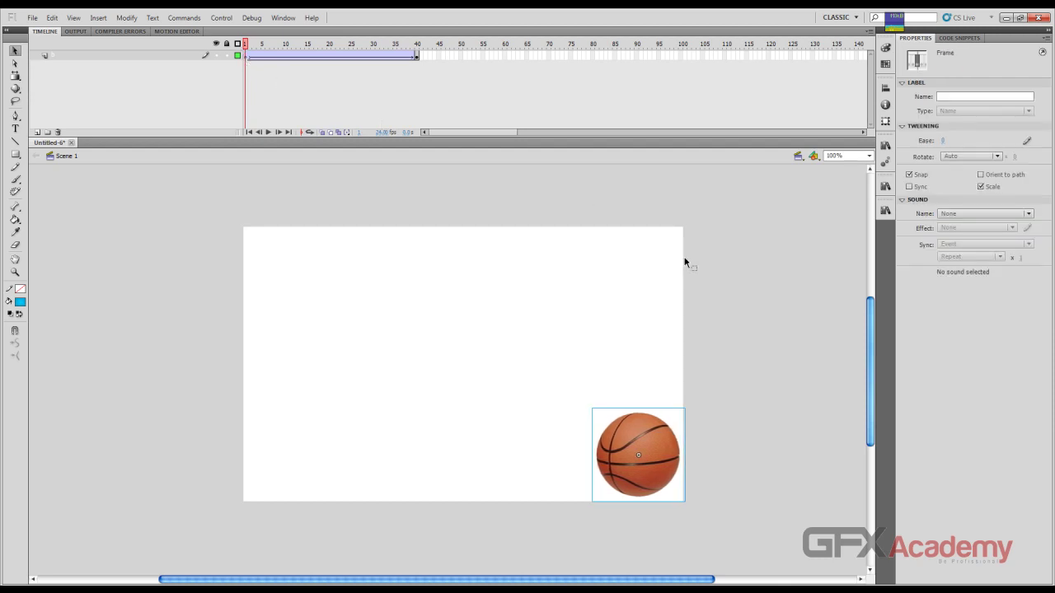
key(shift+Right)
key(shift+Right)
key(shift+Right)
key(shift+Right)
key(shift+Right)
key(shift+Right)
key(shift+Right)
key(shift+Right)
key(shift+Right)
key(shift+Right)
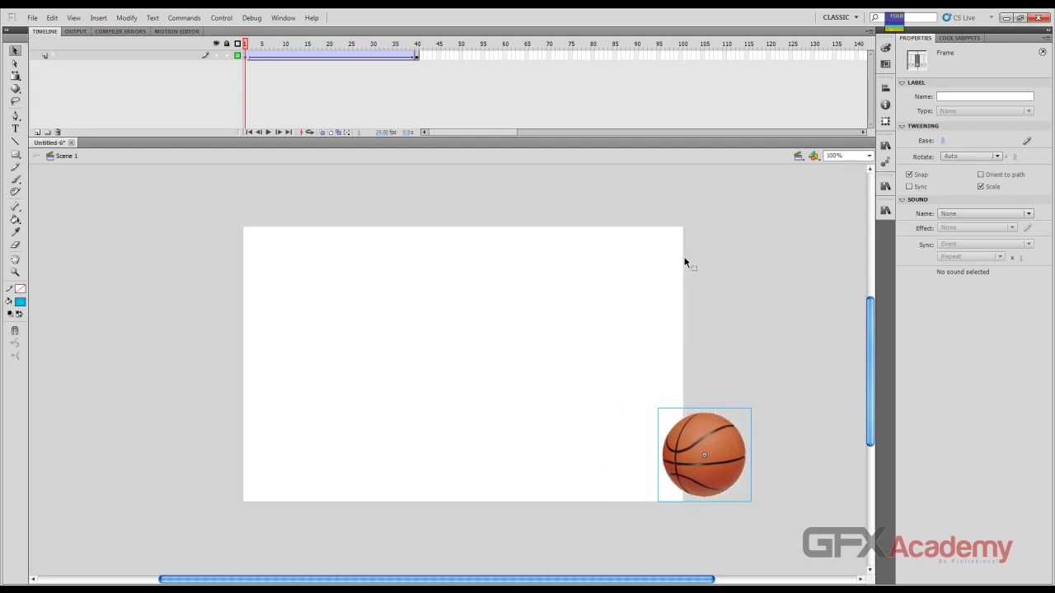
In the keyframe at frame 40, move the basketball horizontally across the stage to align its bounding box with the stage's left edge.
click(417, 56)
key(shift+Left)
key(shift+Left)
key(shift+Left)
key(shift+Left)
key(shift+Left)
key(shift+Left)
key(shift+Left)
key(shift+Left)
key(shift+Left)
key(shift+Left)
key(shift+Left)
key(shift+Left)
key(shift+Left)
key(shift+Left)
key(shift+Left)
key(shift+Left)
key(shift+Left)
key(shift+Left)
key(shift+Left)
key(shift+Left)
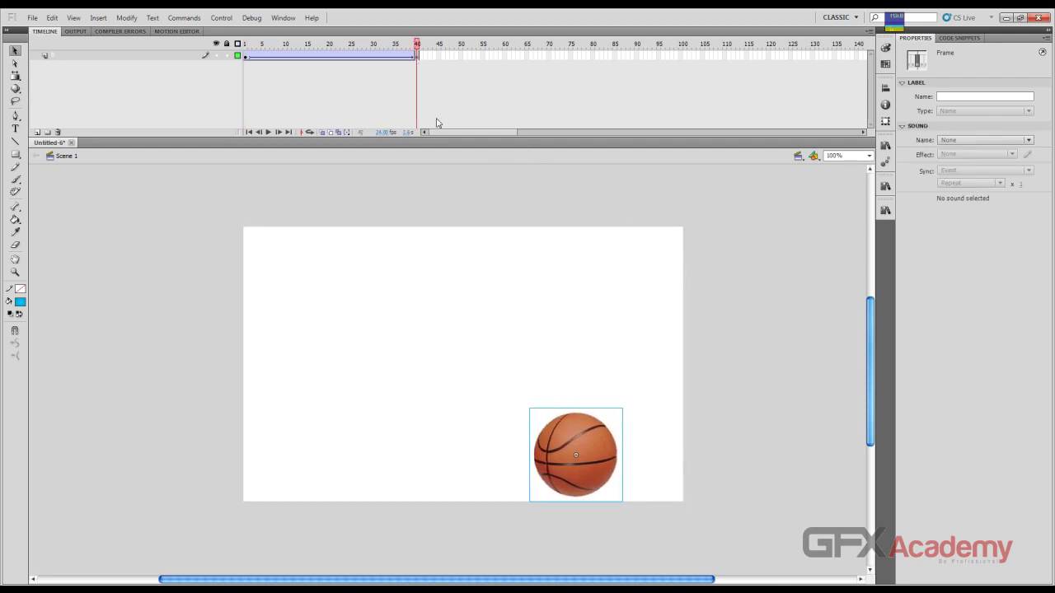
key(shift+Left)
key(shift+Left)
key(shift+Left)
key(shift+Left)
key(shift+Left)
key(shift+Left)
key(shift+Left)
key(shift+Left)
key(shift+Left)
key(shift+Left)
key(shift+Left)
key(shift+Left)
key(shift+Left)
key(shift+Left)
key(shift+Left)
key(shift+Left)
key(shift+Left)
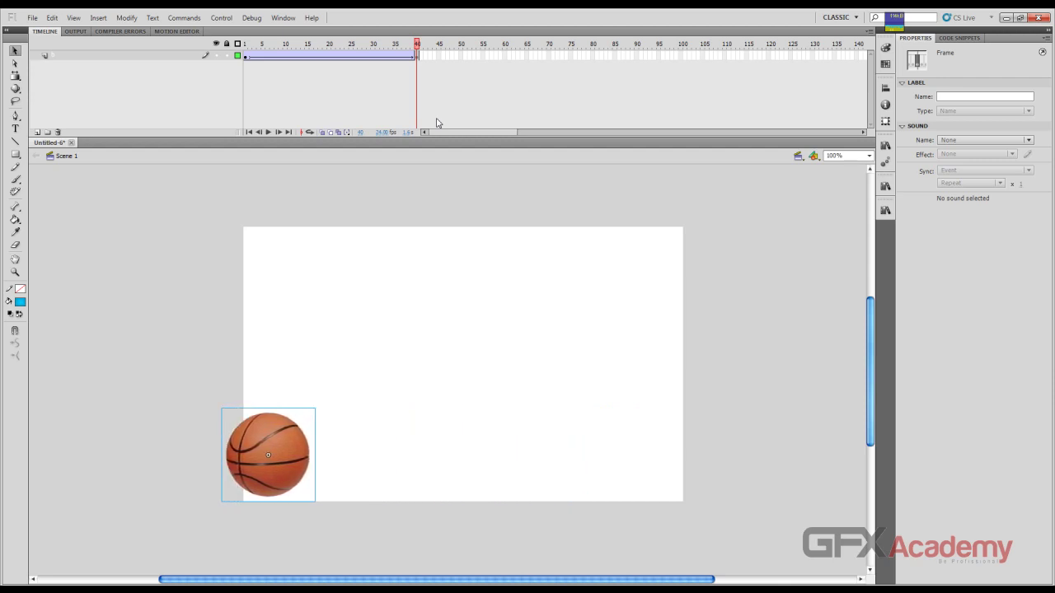
key(shift+Right)
key(shift+Right)
key(Right)
key(Right)
key(Right)
key(Right)
key(Right)
key(Right)
key(Right)
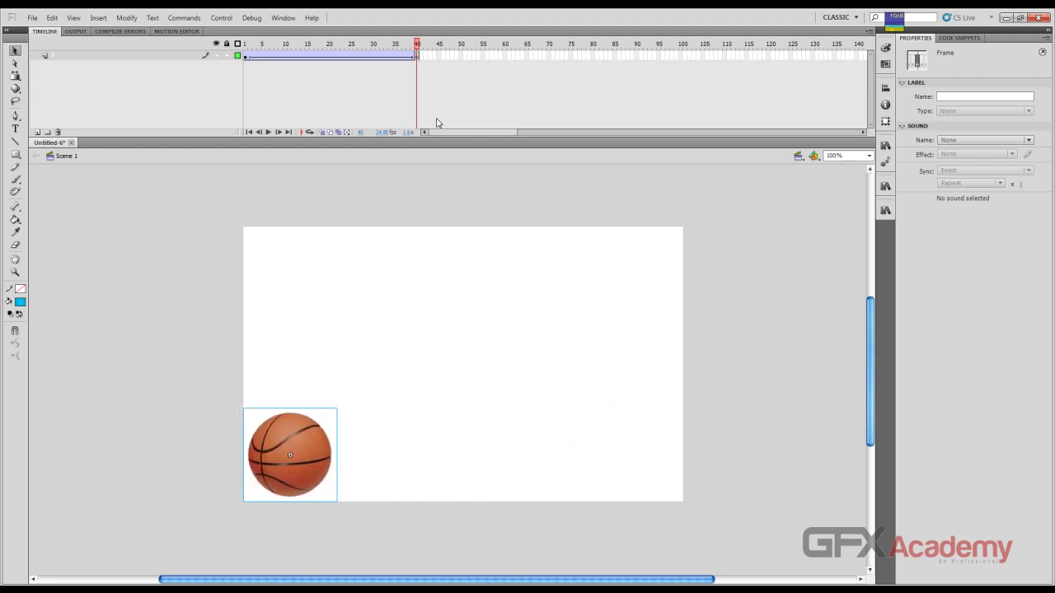
Lower the basketball slightly in frame 40 so the ball itself rests on the stage's bottom edge.
key(Down)
key(Down)
key(Down)
key(Down)
key(Down)
key(Down)
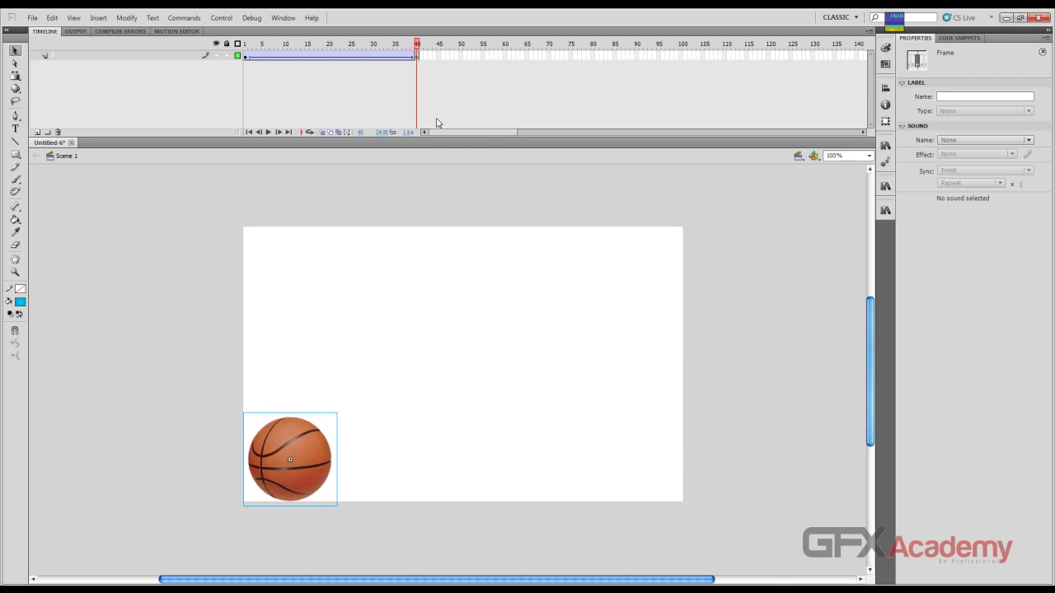
key(Down)
Lower the basketball slightly in frame 1 to the level of the stage's bottom edge.
click(246, 56)
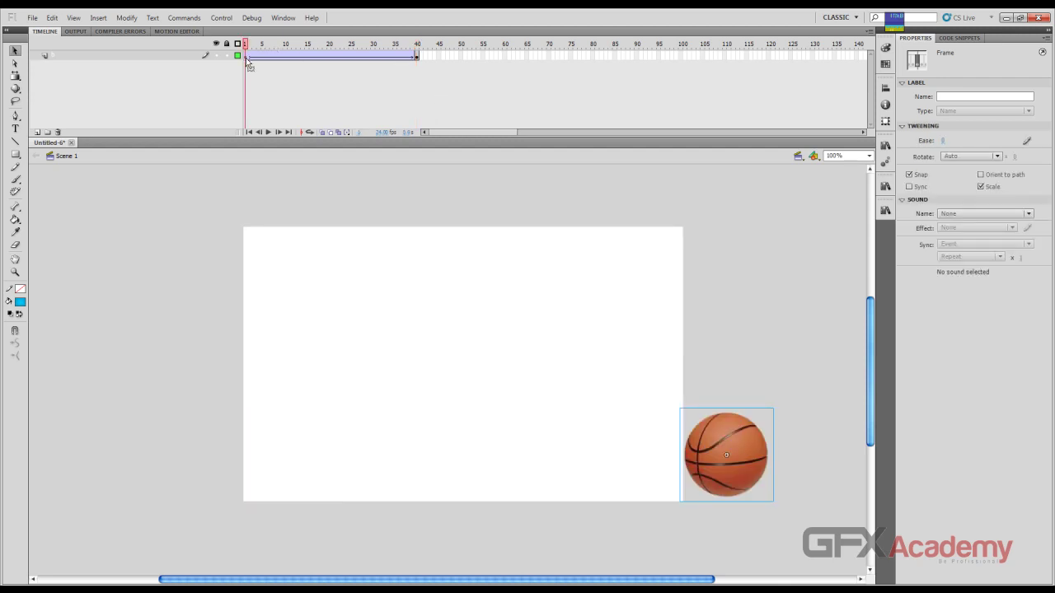
key(Down)
key(Down)
key(Down)
key(Down)
key(Down)
key(Down)
key(Down)
Nudge the basketball in frame 1 onto the stage's right part and raise it slightly to rest on the bottom edge.
key(Left)
key(Left)
key(Left)
key(Left)
key(Left)
key(Left)
key(Left)
key(Left)
key(Left)
key(Left)
key(Left)
key(Left)
key(Left)
key(Left)
key(Left)
key(Left)
key(Left)
key(Left)
key(Left)
key(Left)
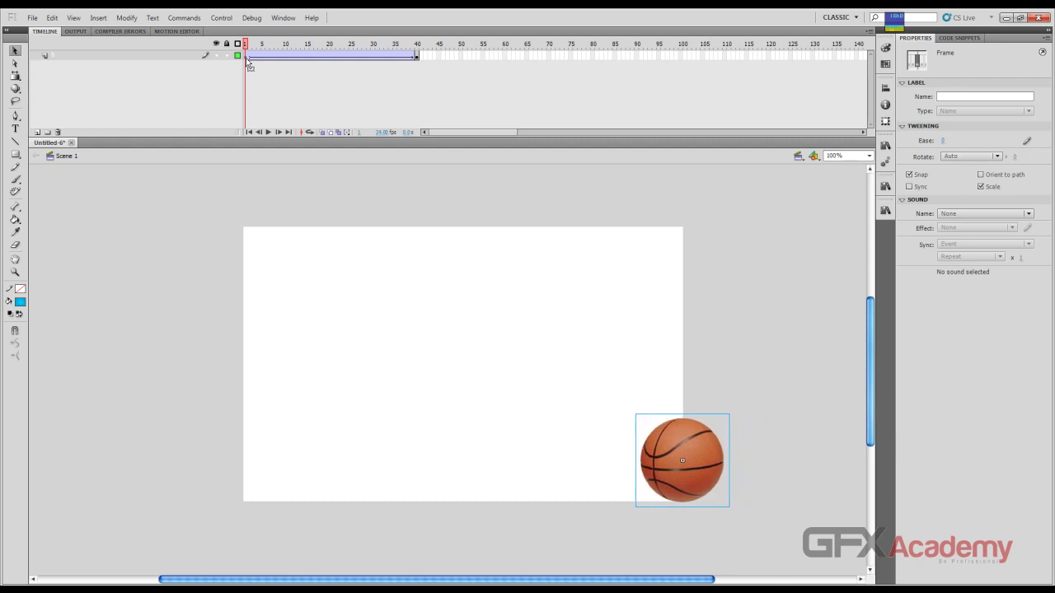
key(Up)
key(Left)
key(Left)
key(Left)
key(Left)
key(Left)
key(Left)
key(Left)
key(Left)
key(Left)
key(Left)
key(Left)
key(Left)
key(Left)
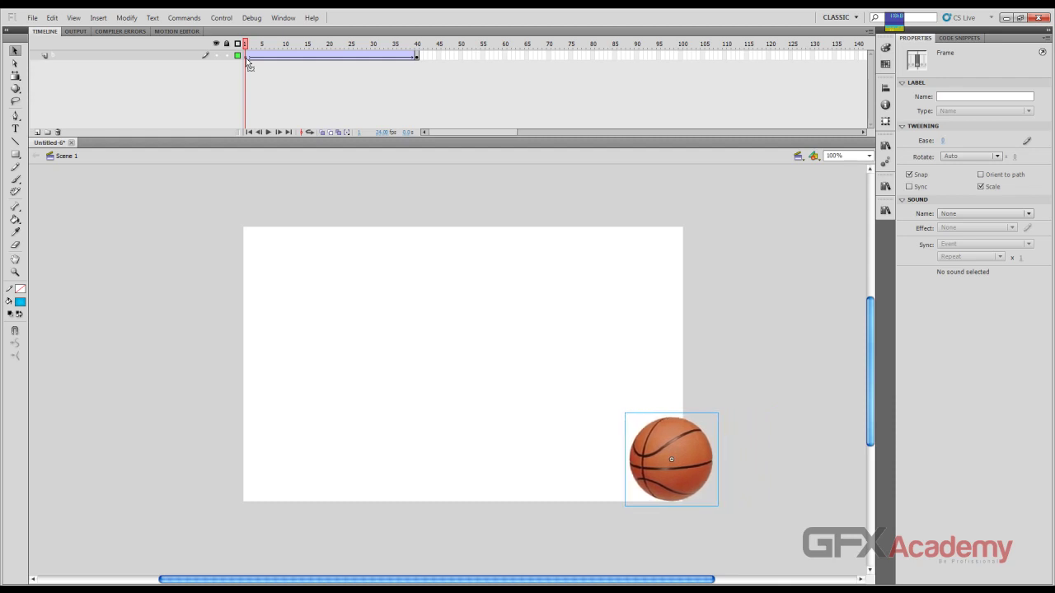
Shift the basketball in frame 1 horizontally back off the stage, just beyond its right edge.
key(Right)
key(Right)
key(Right)
key(Right)
key(Right)
key(Right)
key(Right)
key(Right)
key(Right)
key(Right)
key(Right)
key(Right)
key(Right)
key(Right)
key(Right)
key(Right)
key(Right)
key(Right)
key(Right)
key(Right)
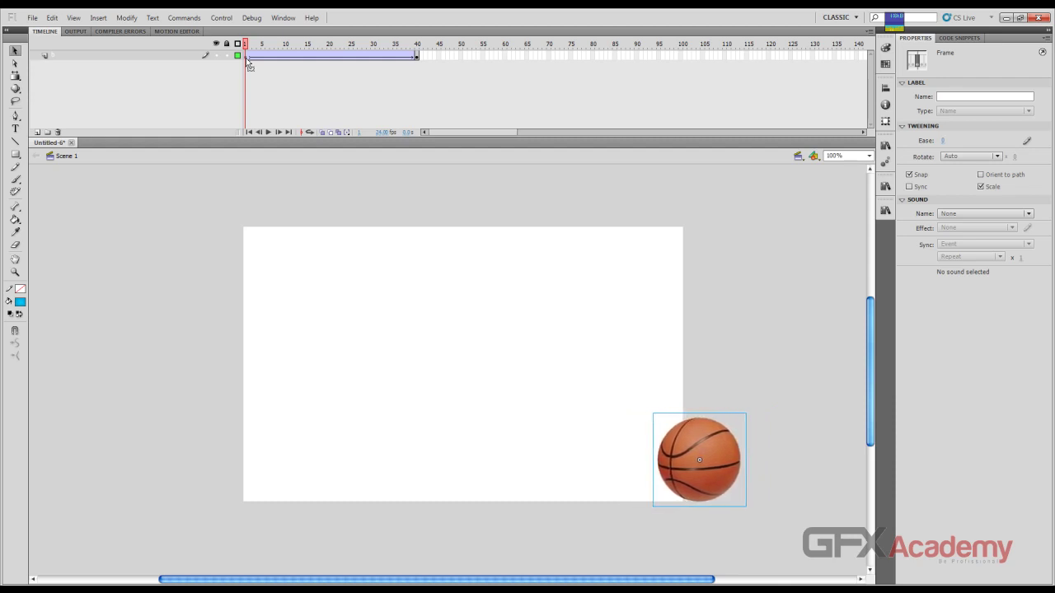
key(Right)
key(Right)
key(Right)
key(Right)
key(Right)
key(Right)
key(Right)
key(Right)
key(Right)
key(Right)
key(Right)
key(Right)
key(Right)
key(Right)
key(Right)
key(Right)
key(Right)
key(Right)
key(Right)
key(Right)
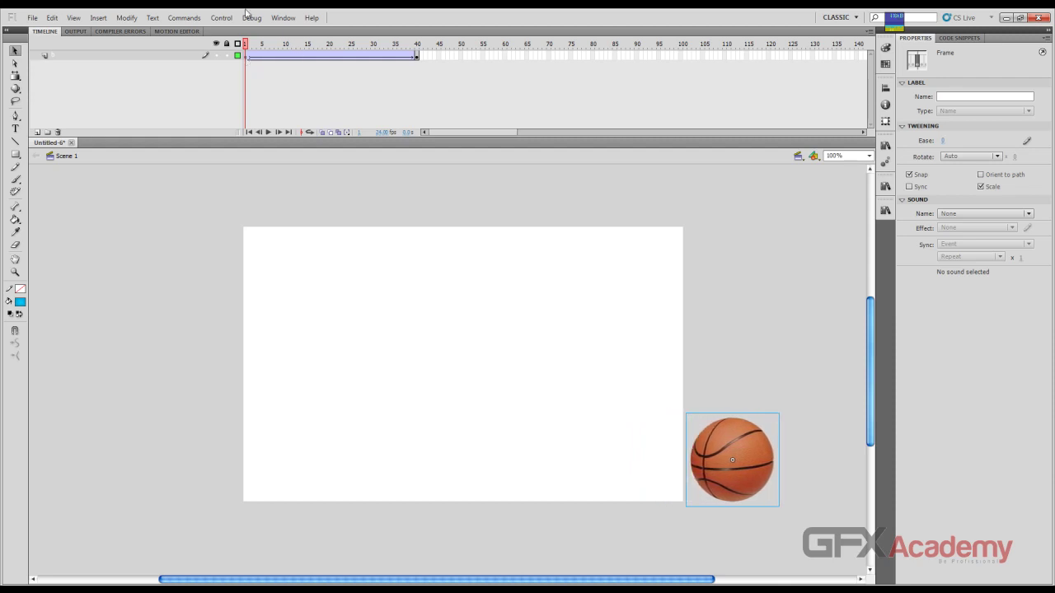
Scrub the start of the tween to frame 10 and preview the animation with Test Movie.
drag(248, 45, 285, 53)
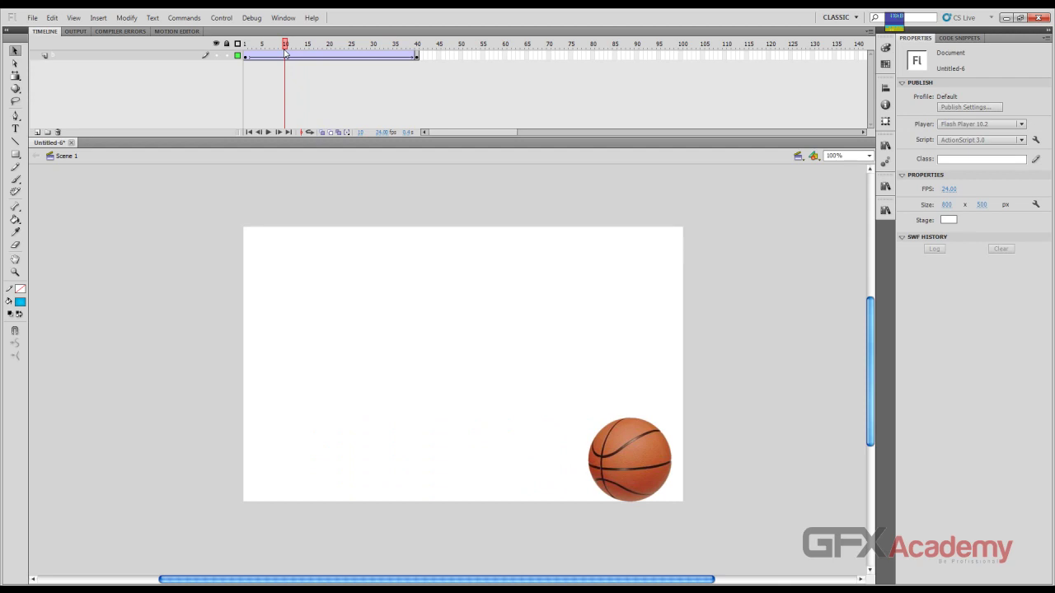
key(ctrl+Return)
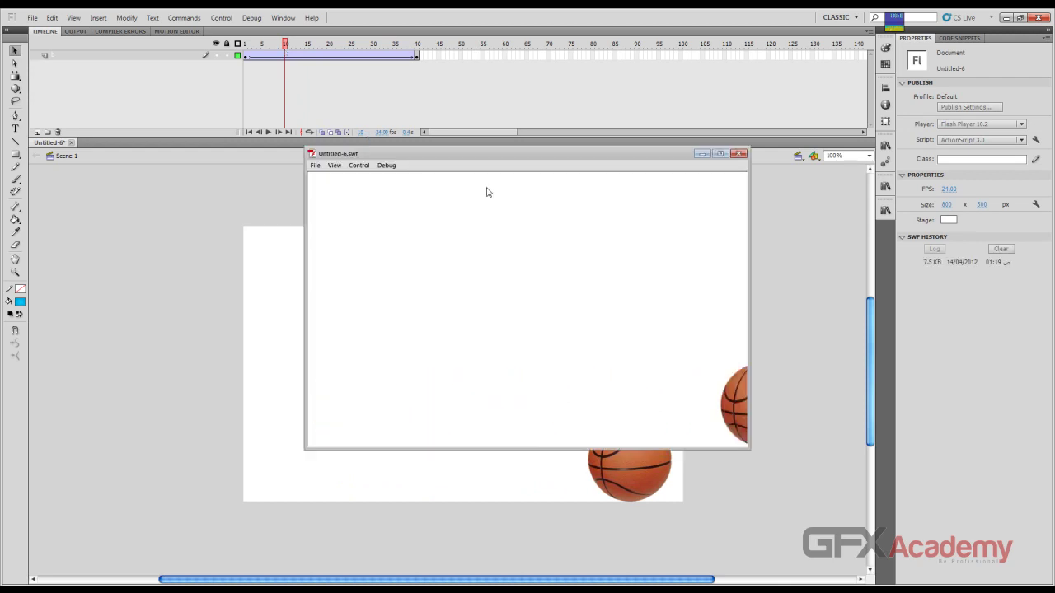
click(739, 154)
Extend the basketball layer's frames to frame 82 and preview the result with Test Movie.
drag(458, 58, 601, 54)
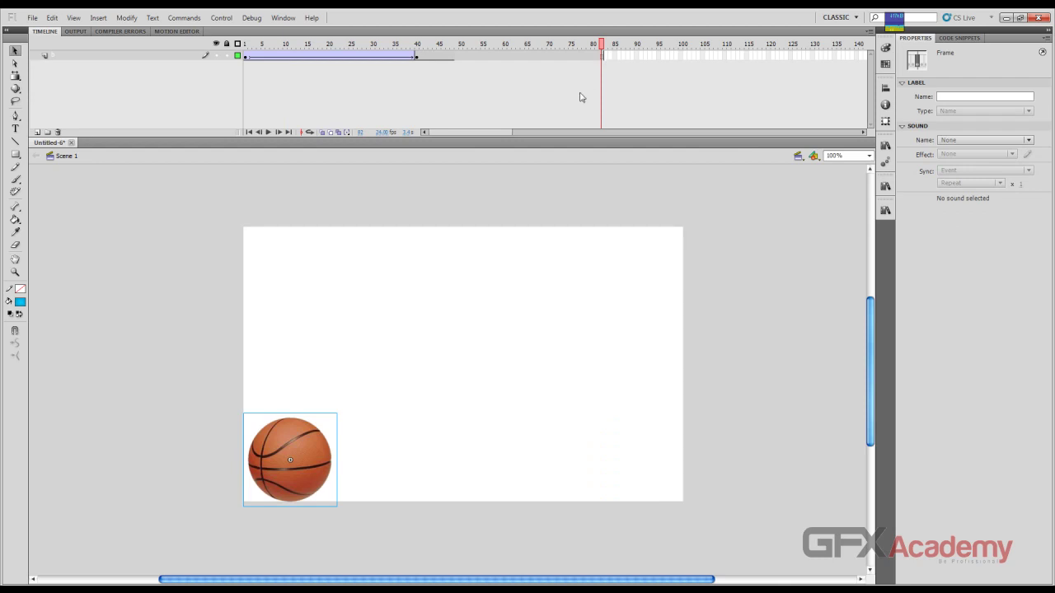
key(ctrl+Return)
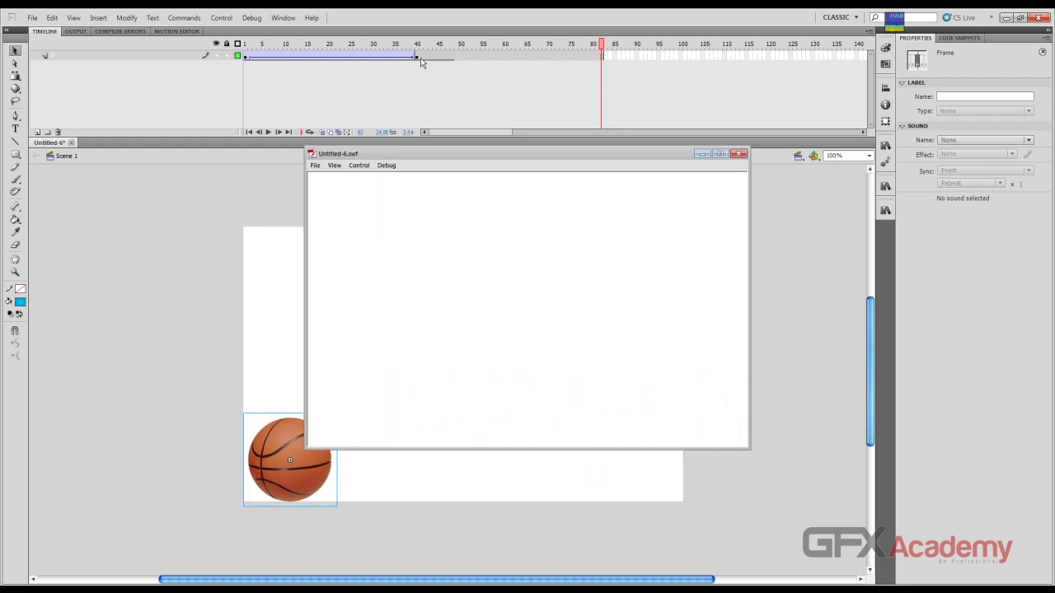
click(740, 153)
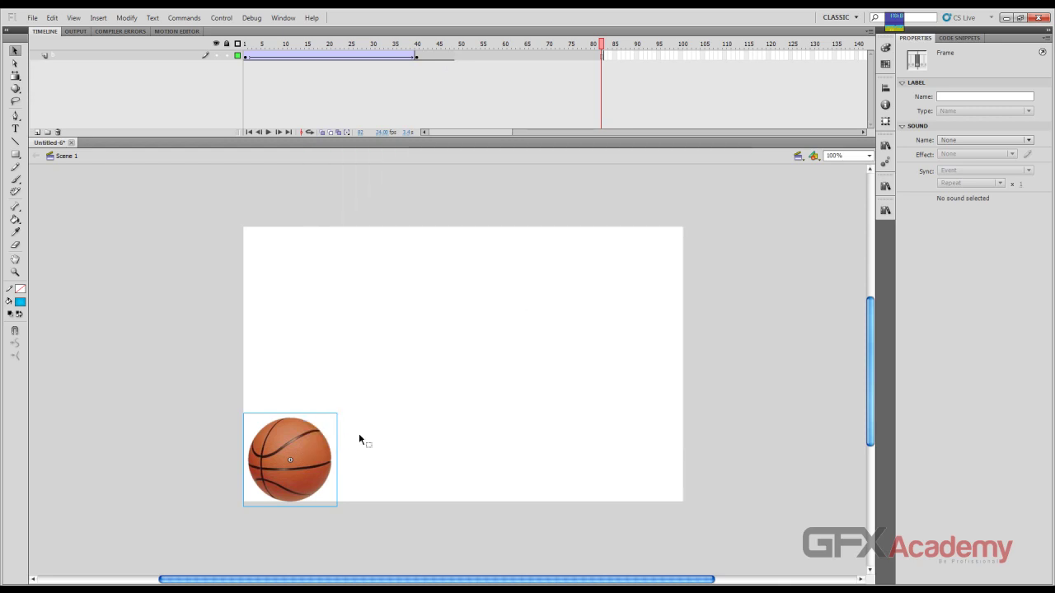
Set the classic tween's rotation to CW and scrub through the frames to check the spin.
click(375, 55)
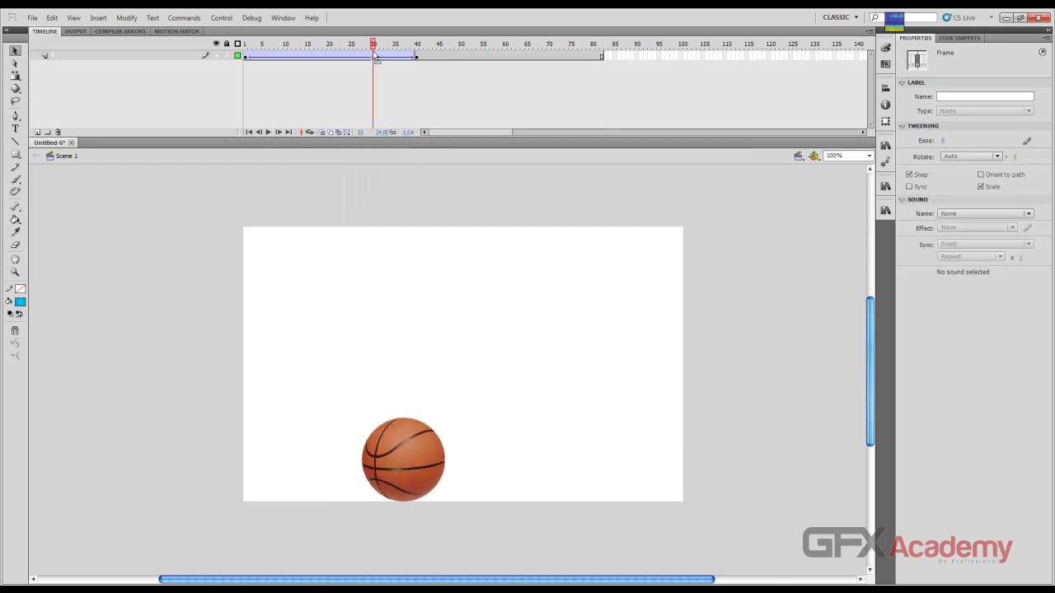
click(367, 58)
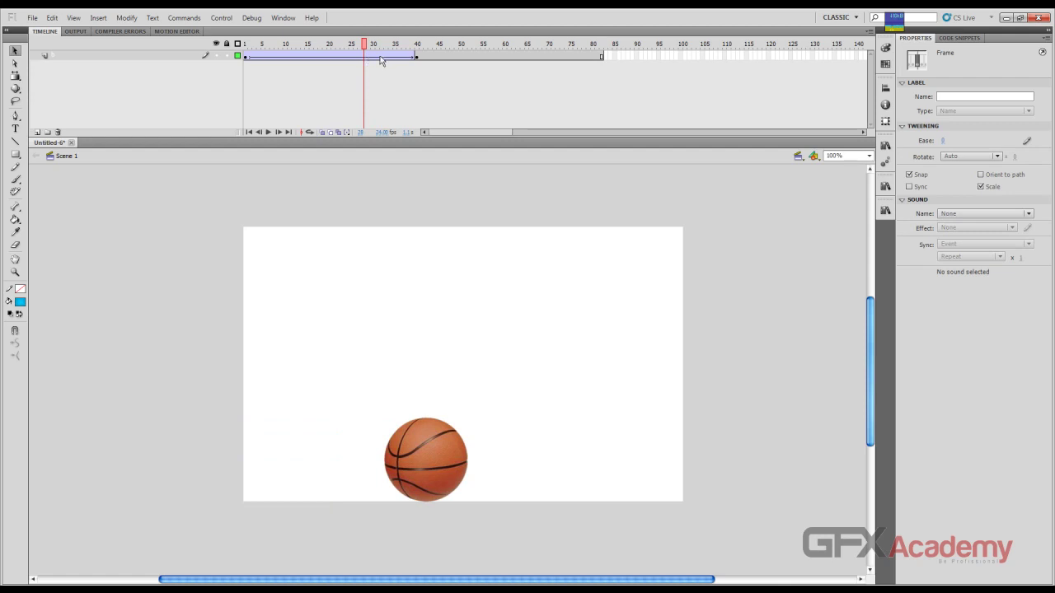
drag(383, 59, 339, 59)
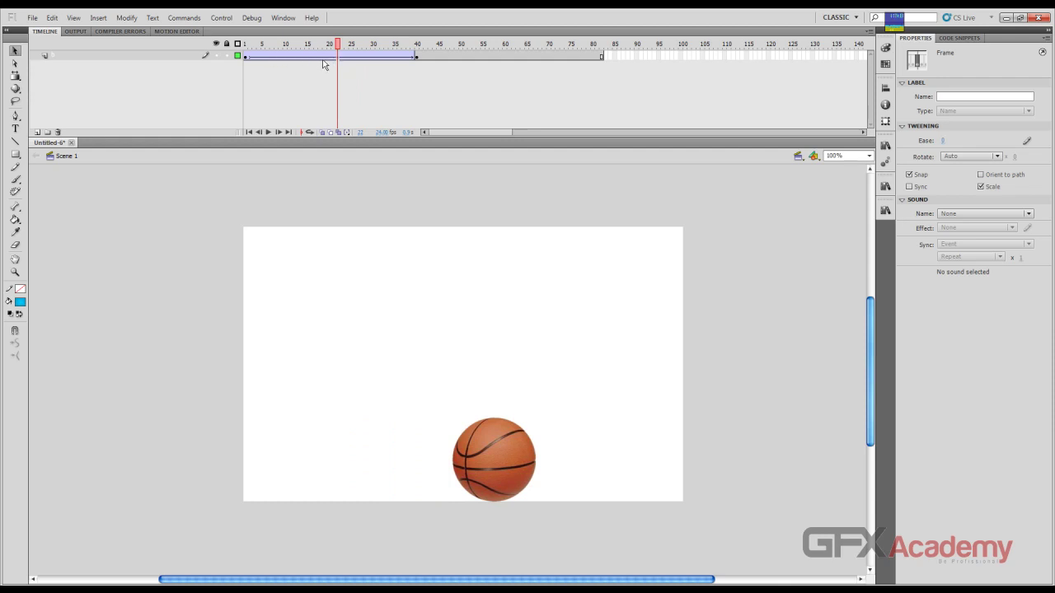
click(330, 60)
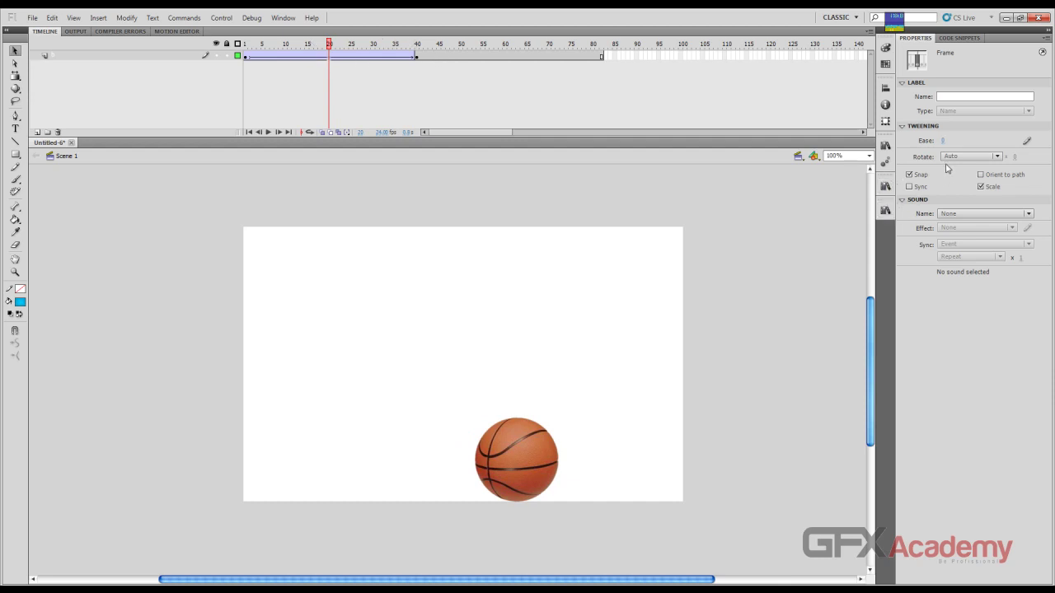
click(996, 158)
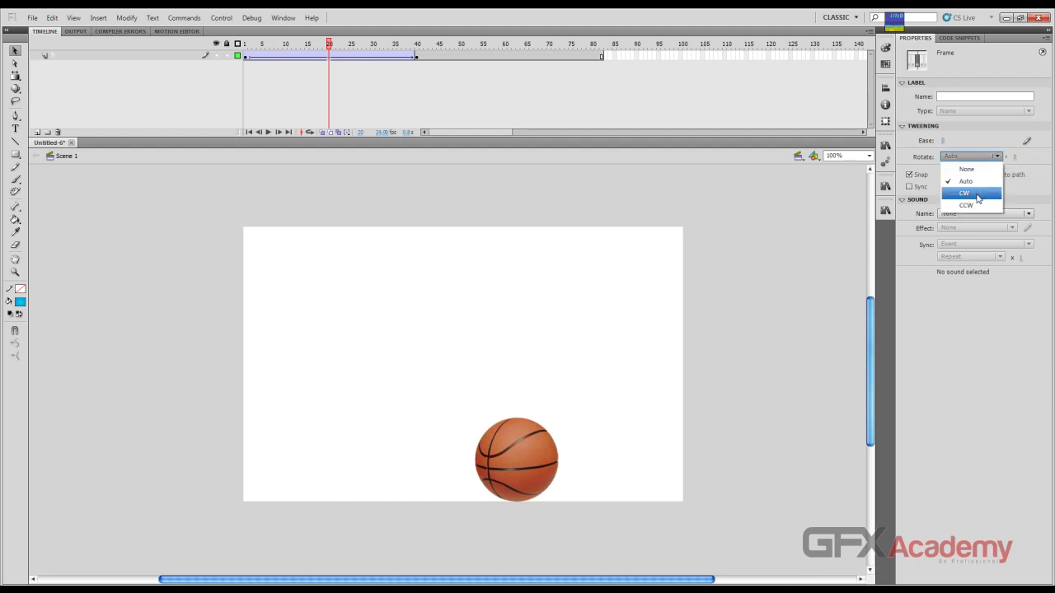
click(978, 194)
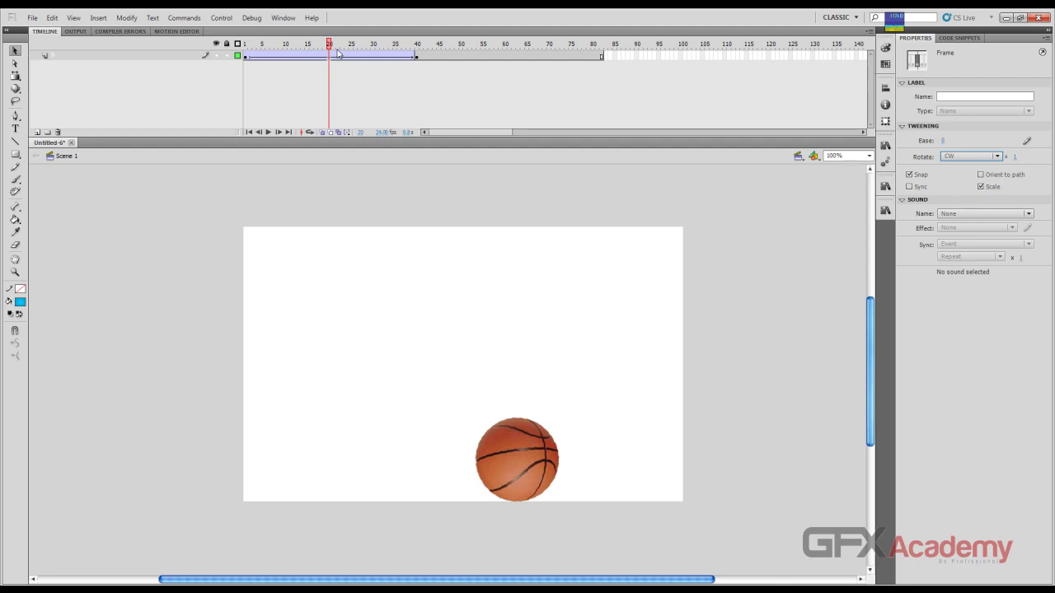
drag(329, 45, 350, 66)
drag(335, 70, 311, 75)
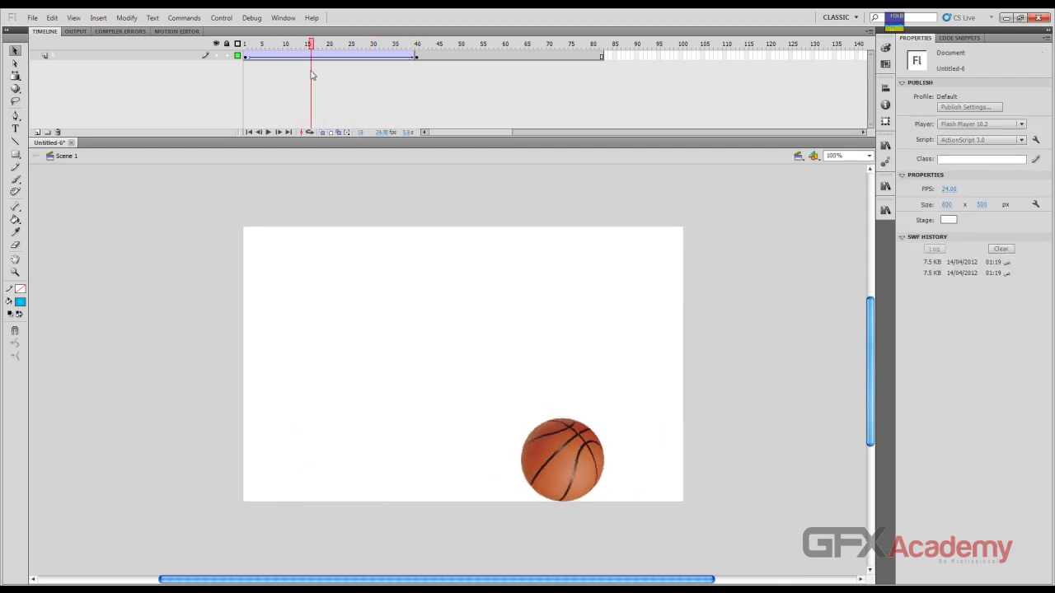
Set the classic tween's rotation to CCW and play the animation from frame 1.
click(395, 58)
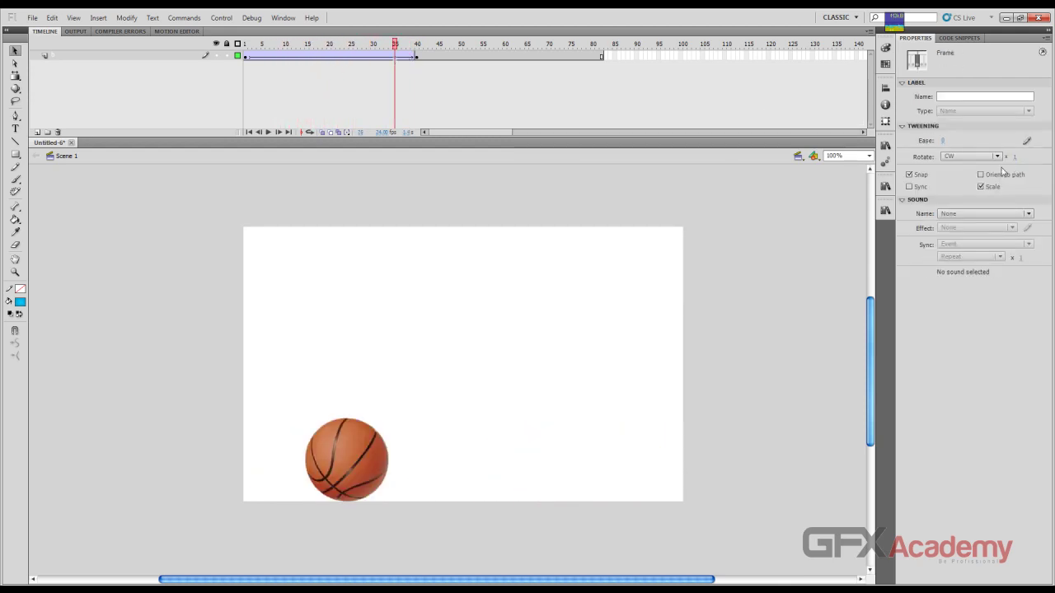
click(993, 157)
click(986, 208)
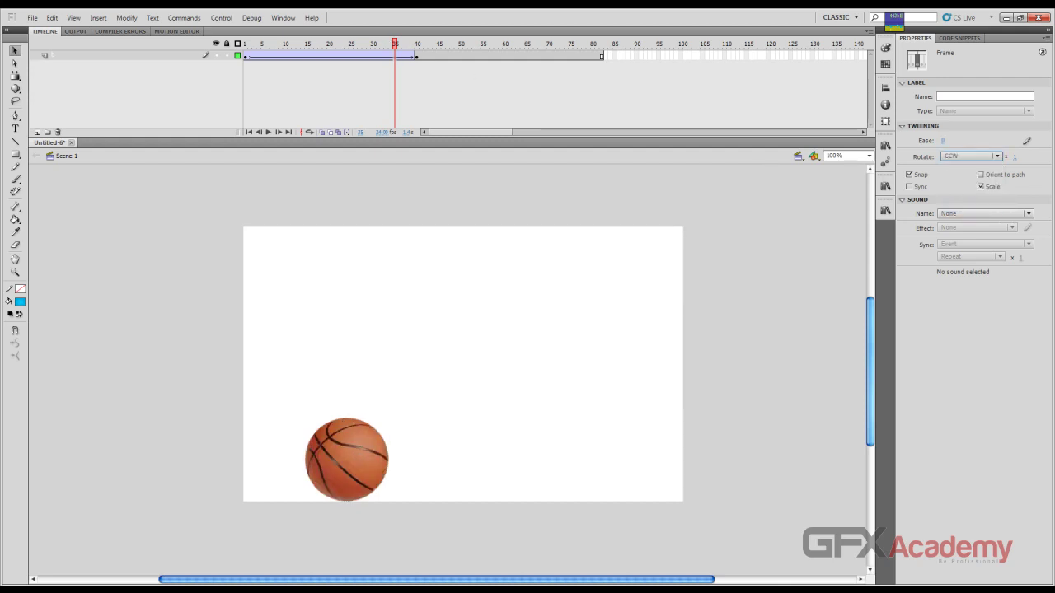
drag(391, 49, 247, 67)
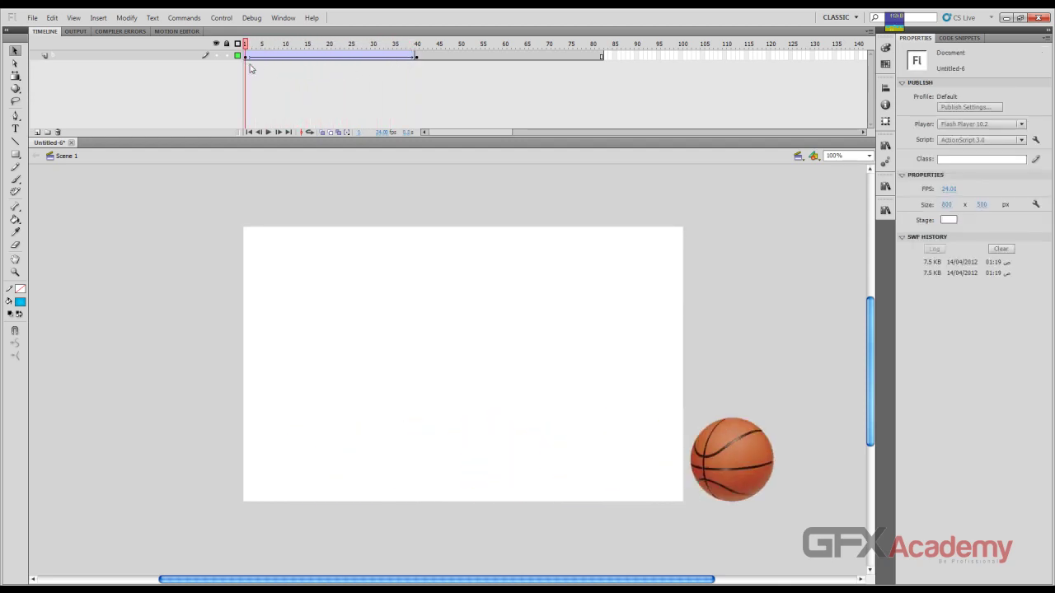
click(269, 133)
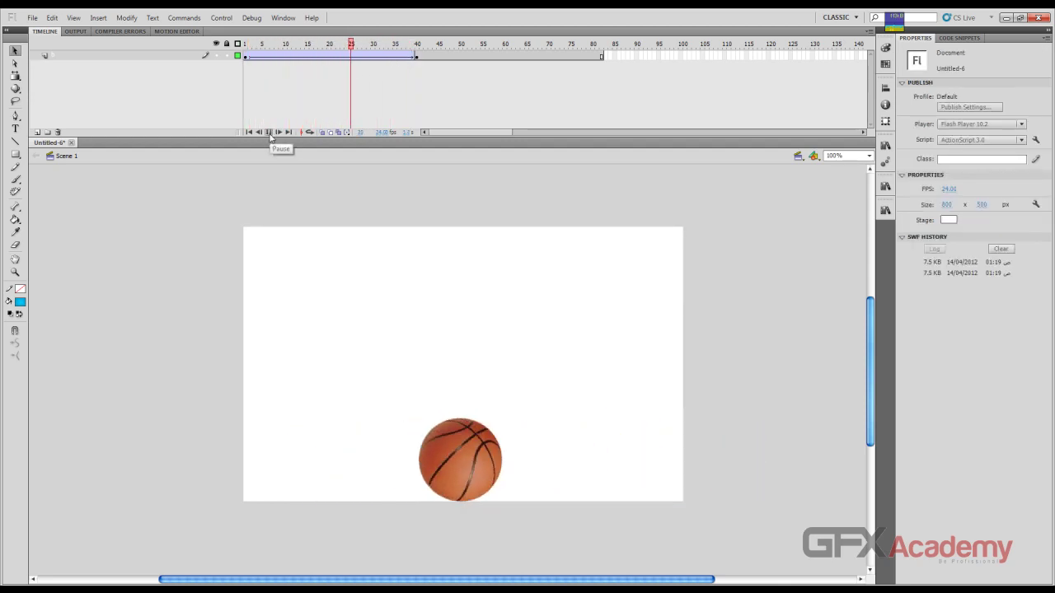
Set the tween's counterclockwise rotation count to 3 and play the animation from the start.
click(372, 54)
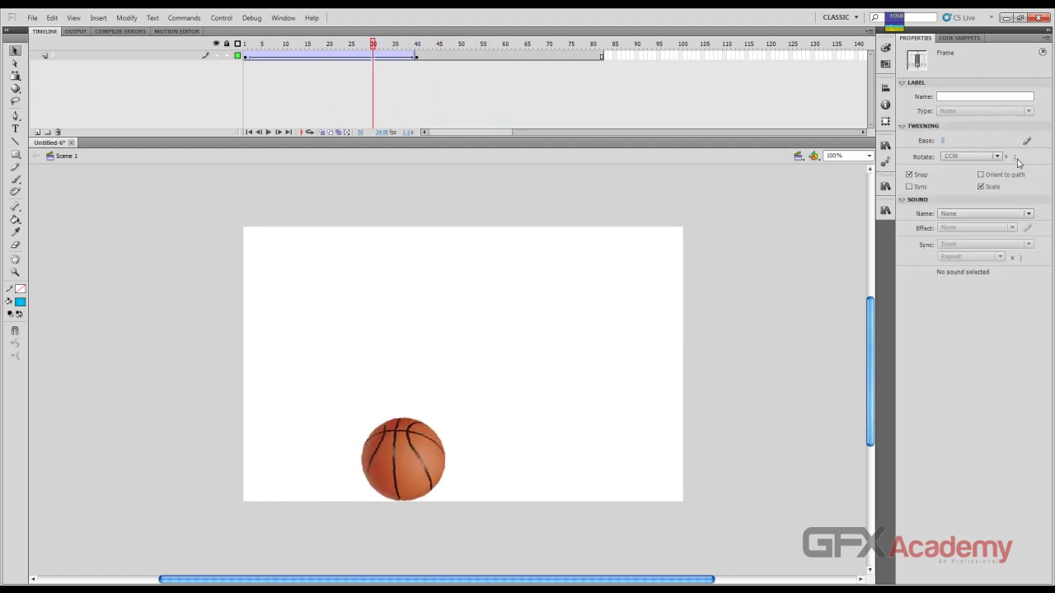
click(1017, 158)
text(3)
key(Return)
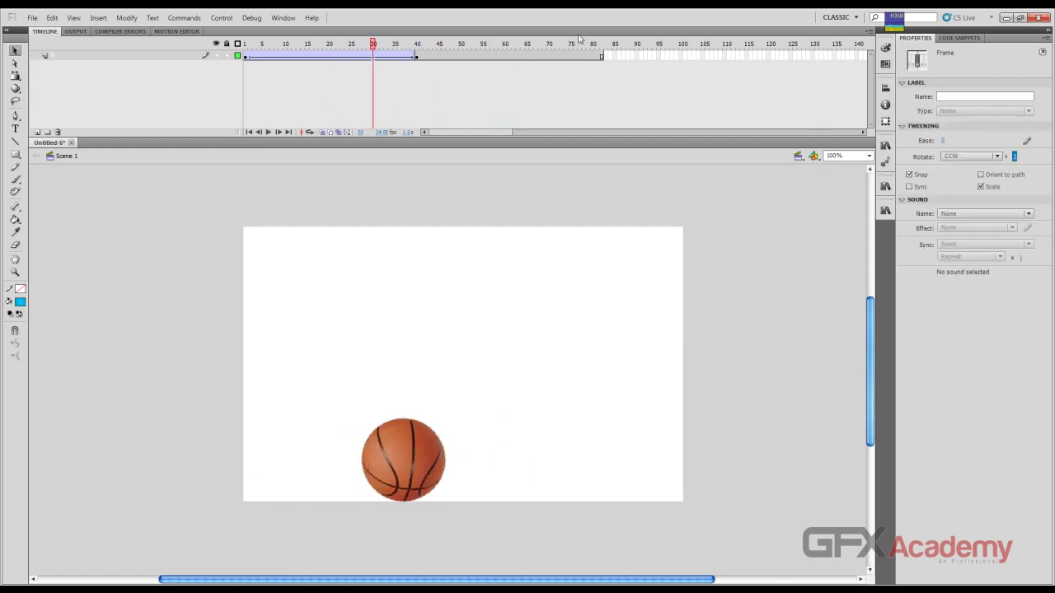
drag(369, 48, 245, 48)
click(268, 132)
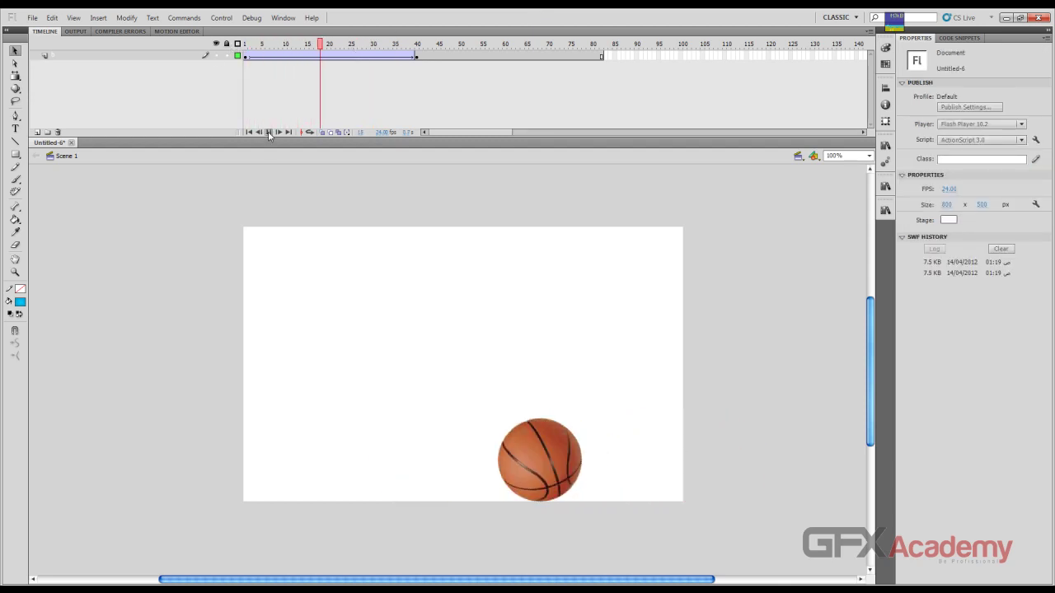
Set the tween's counterclockwise rotation count to 2 and replay the animation from the start.
click(353, 57)
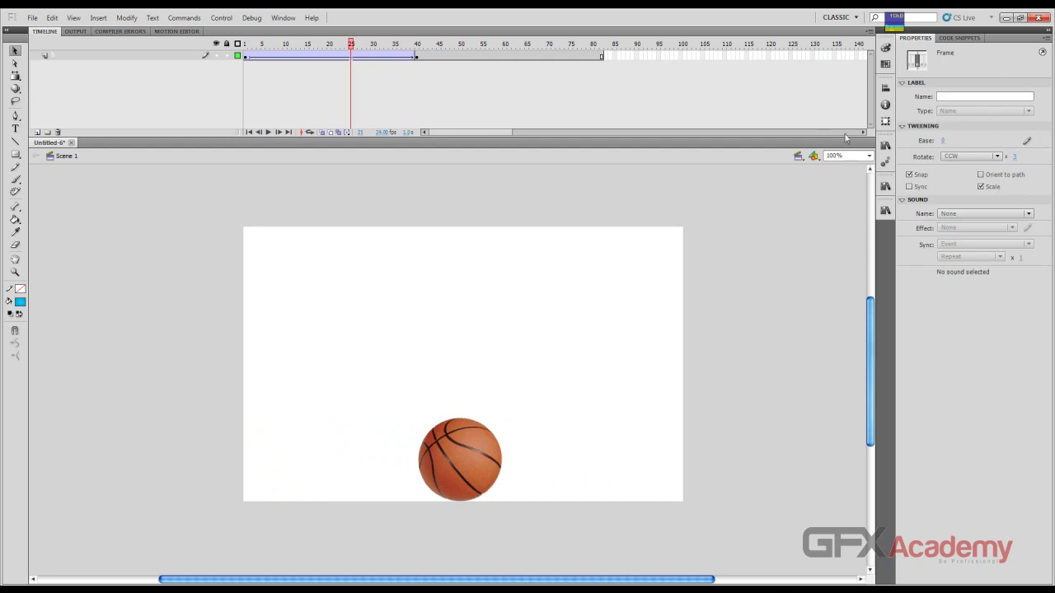
click(1014, 156)
text(2)
key(Return)
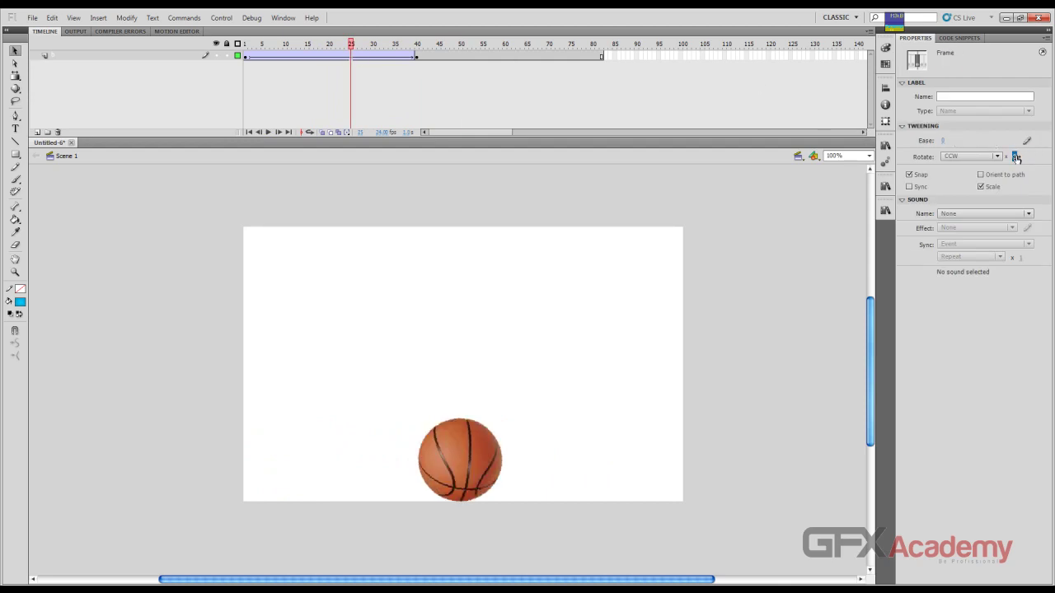
click(250, 132)
click(268, 132)
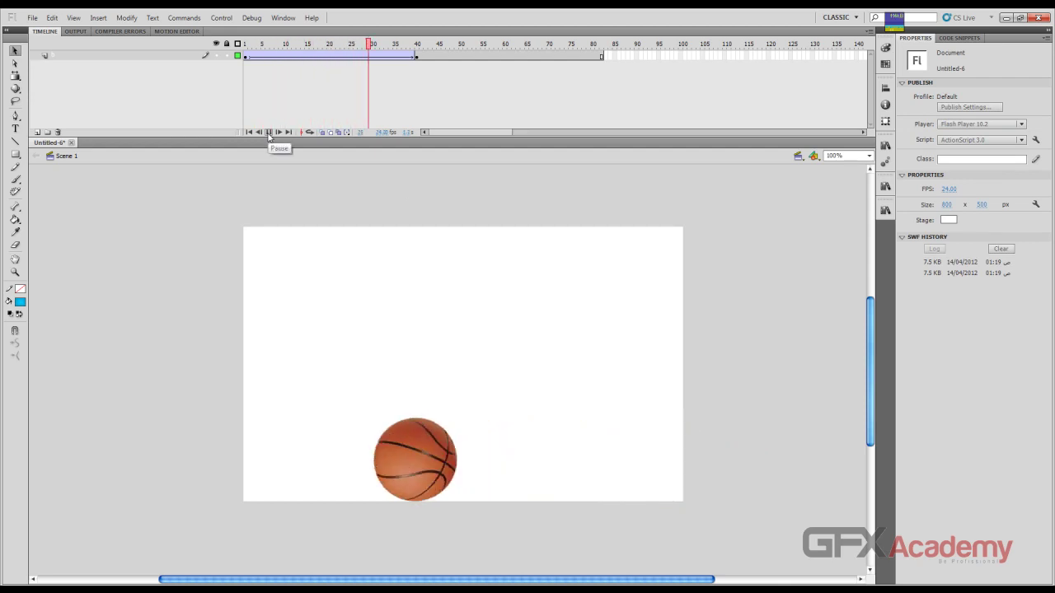
Set the classic tween's ease to 100 (out) and preview the motion with Test Movie.
click(353, 55)
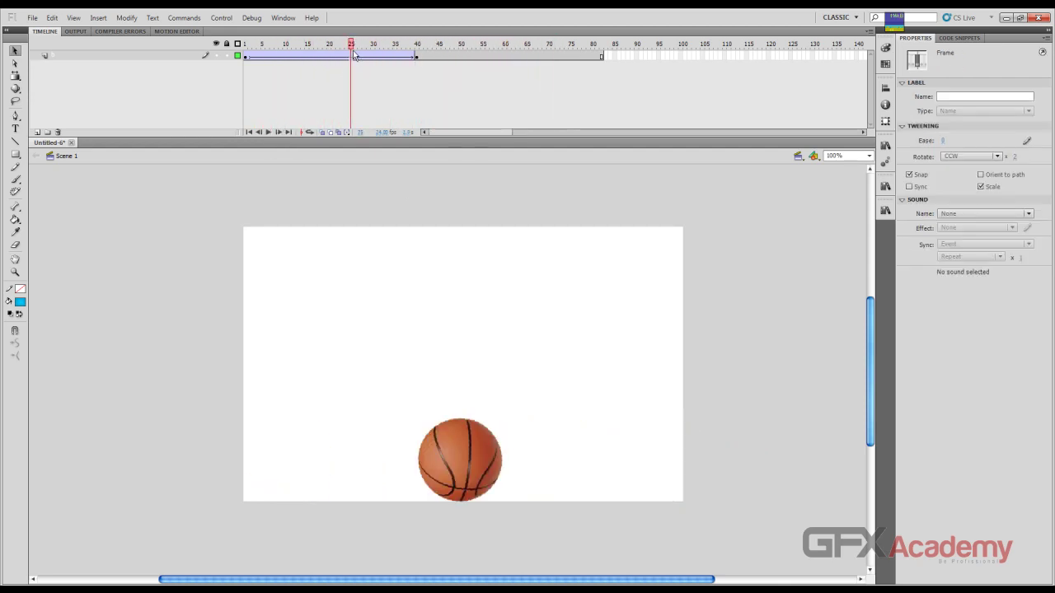
click(943, 141)
key(Return)
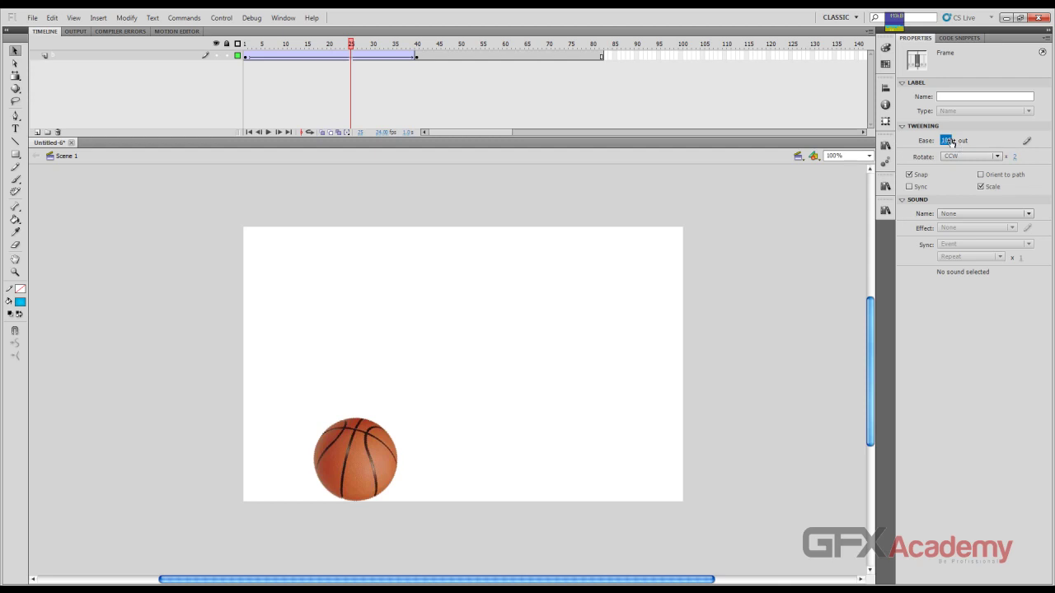
drag(949, 142, 717, 140)
text(-100)
key(Return)
text(-100)
key(Return)
key(ctrl+Return)
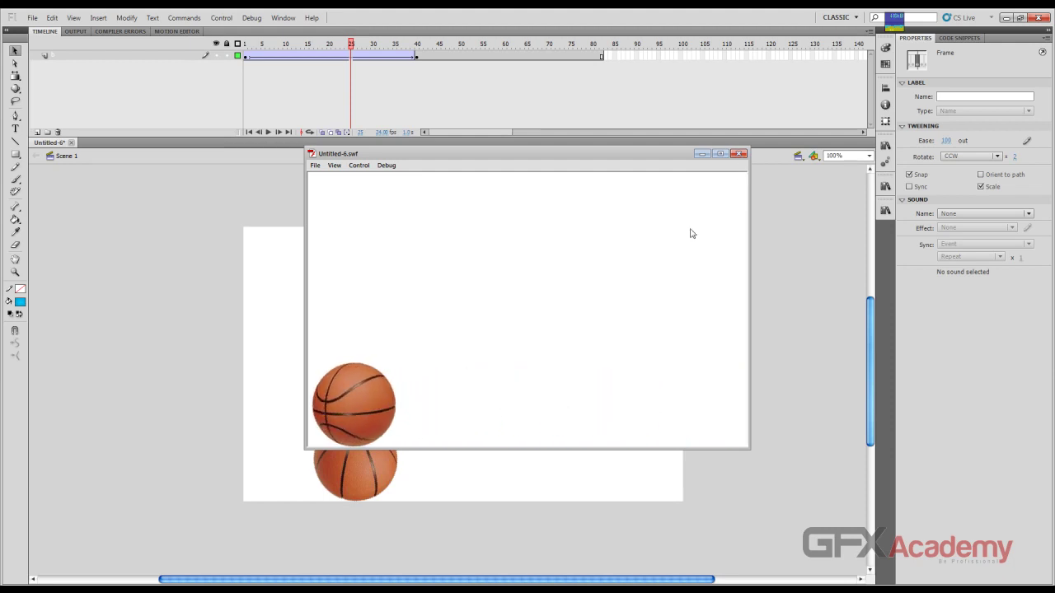
click(739, 154)
Set the classic tween's ease to -100 (in) and preview the motion with Test Movie.
click(946, 140)
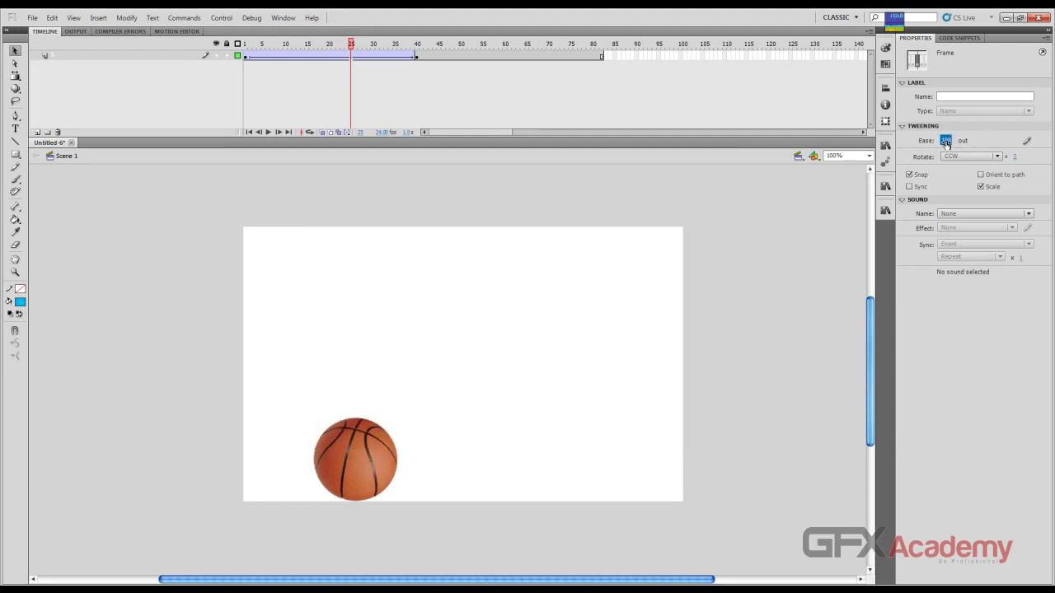
text(-100)
key(Return)
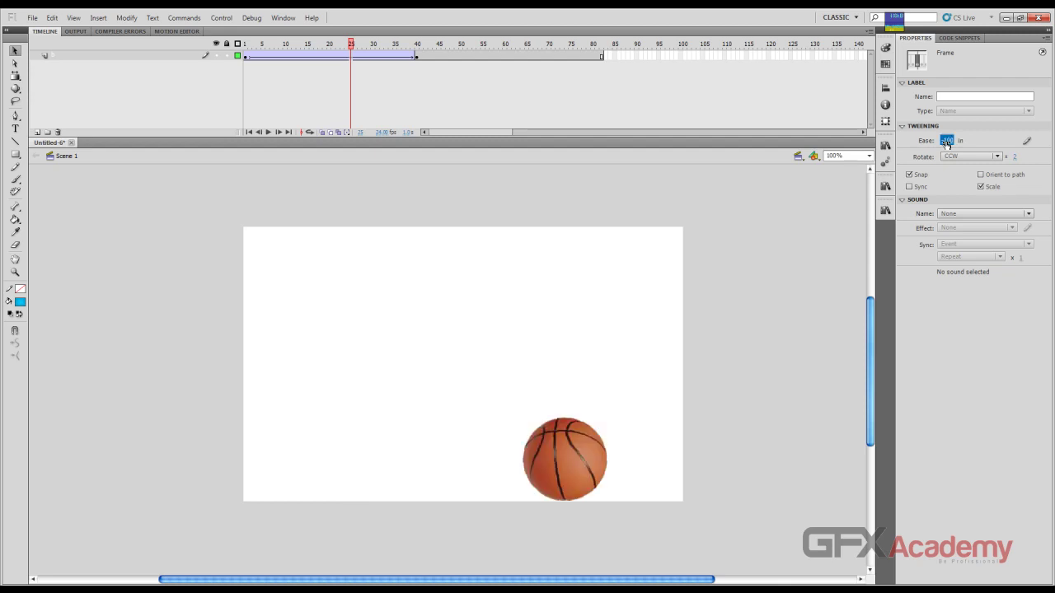
key(ctrl+Return)
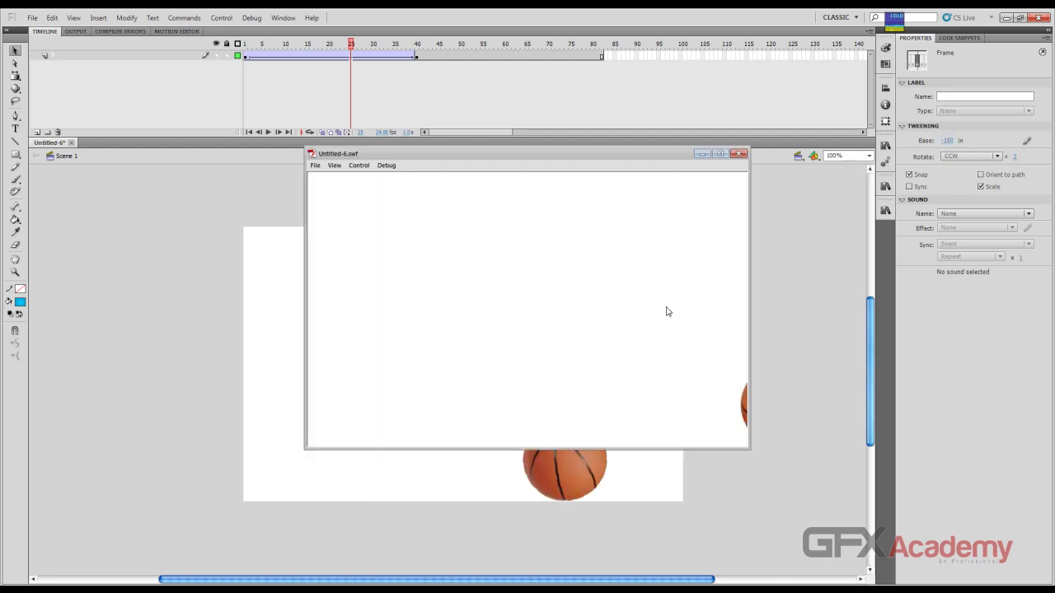
click(740, 154)
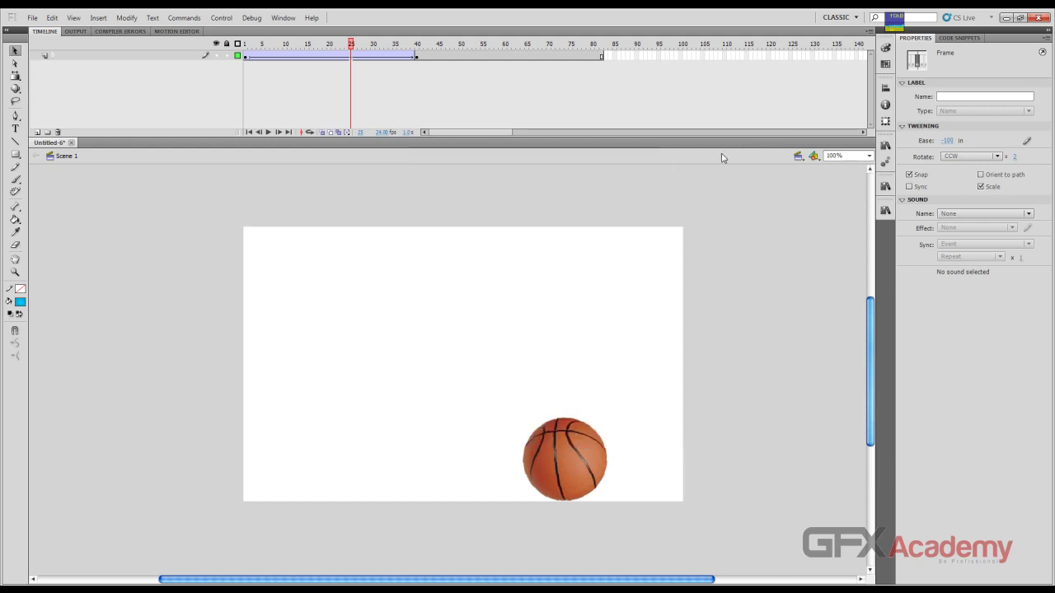
Move the tween's end keyframe from frame 40 to frame 70.
click(417, 56)
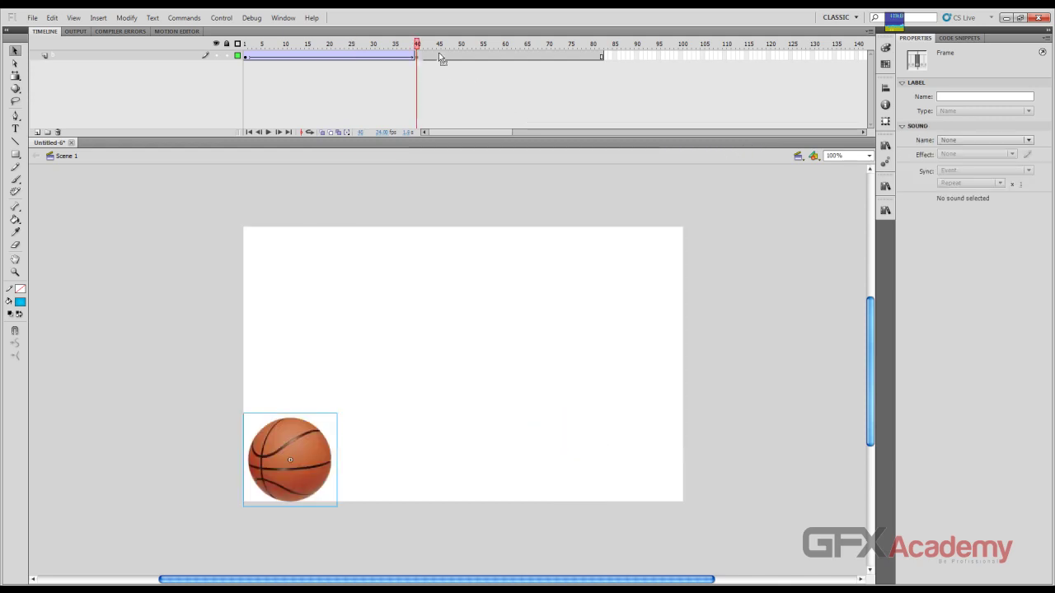
drag(530, 61, 549, 62)
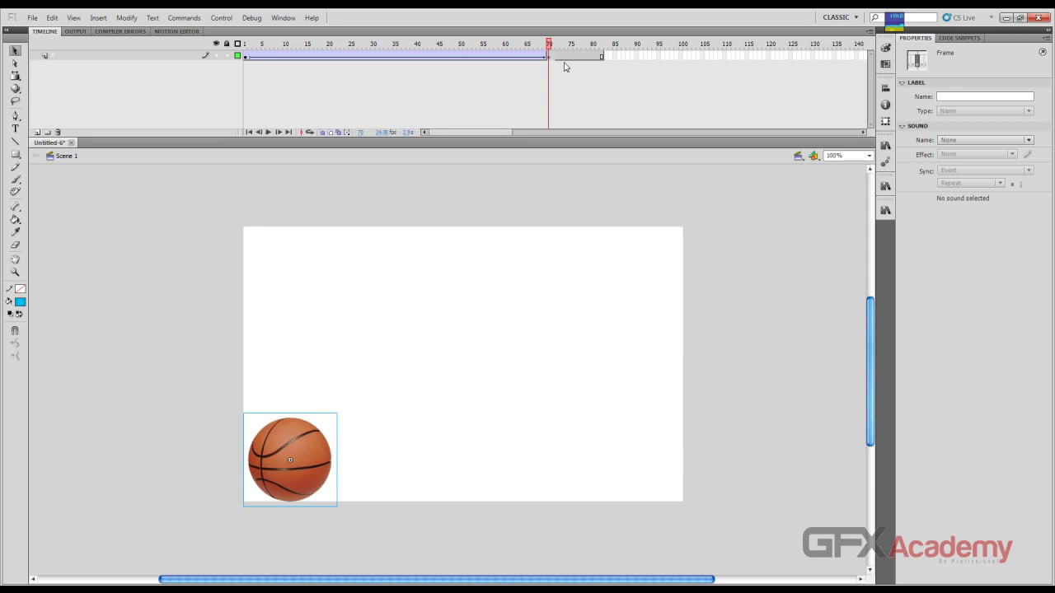
Extend the layer's frames to frame 124 and select the basketball on the stage.
click(659, 56)
click(785, 58)
key(F5)
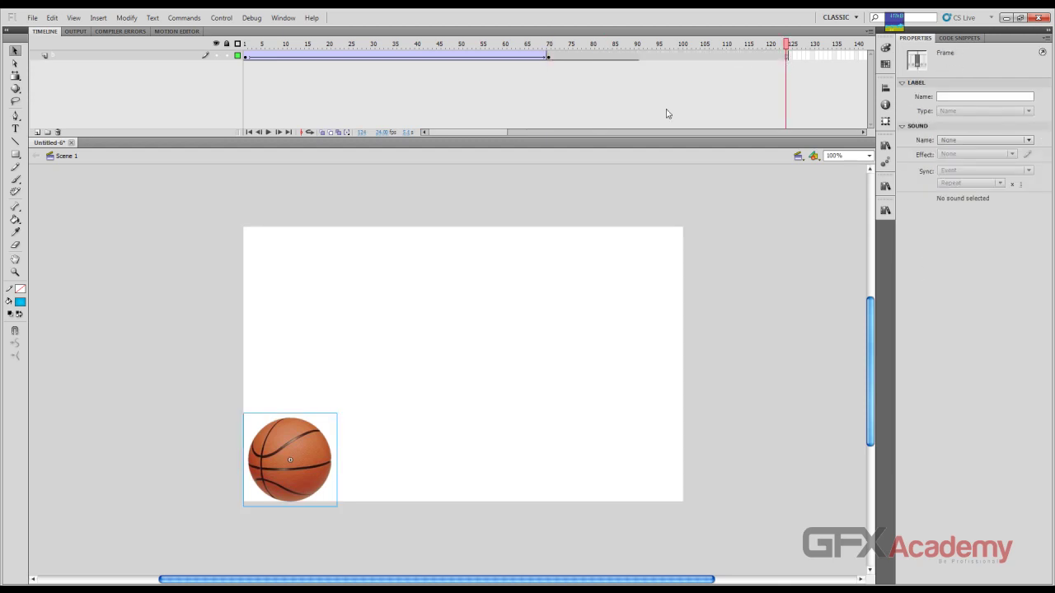
click(295, 443)
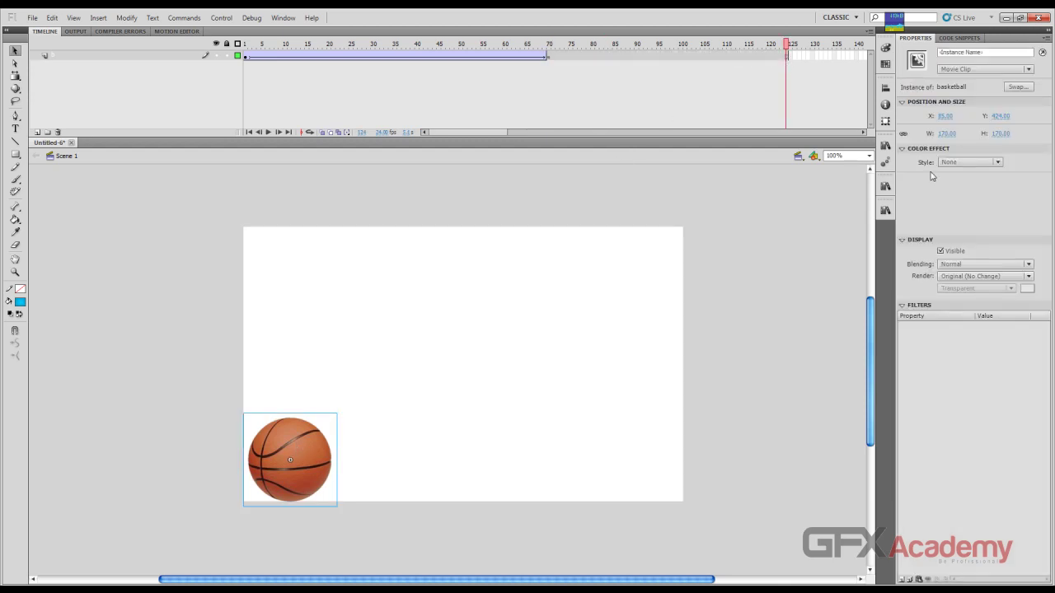
Set the classic tween's ease back to 100 (out) and preview the roll with Test Movie.
click(447, 56)
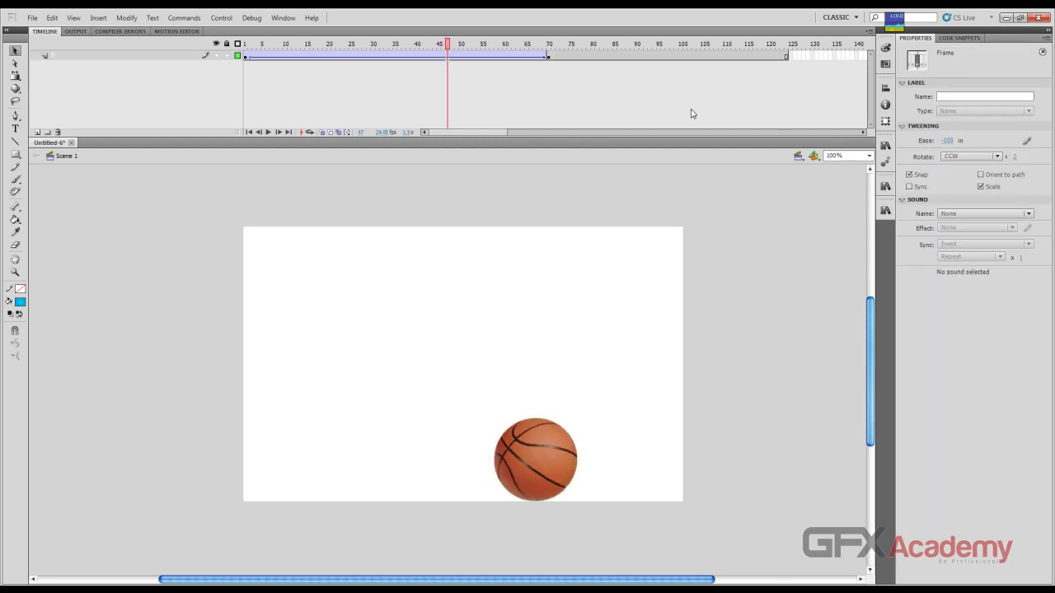
click(949, 140)
text(100)
key(Return)
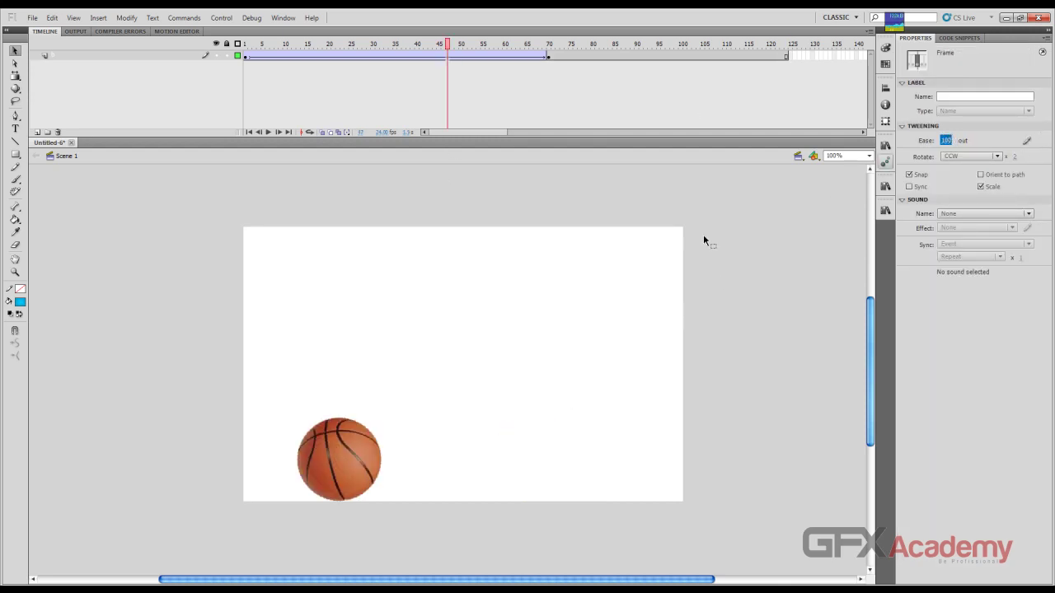
key(ctrl+Return)
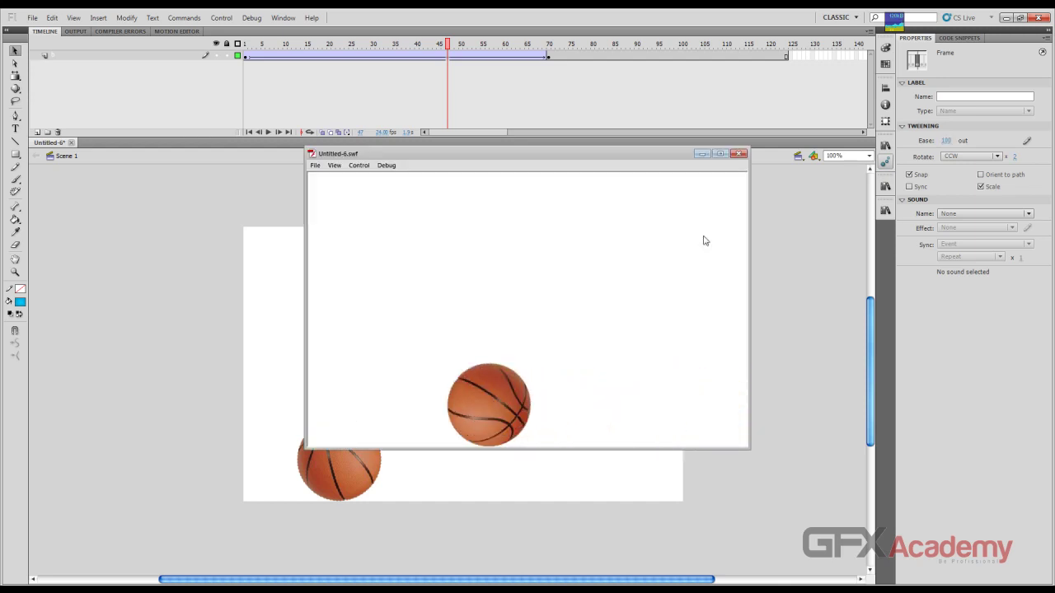
click(740, 155)
Move the tween's end keyframe to frame 124 and preview the slower motion with Test Movie.
click(548, 57)
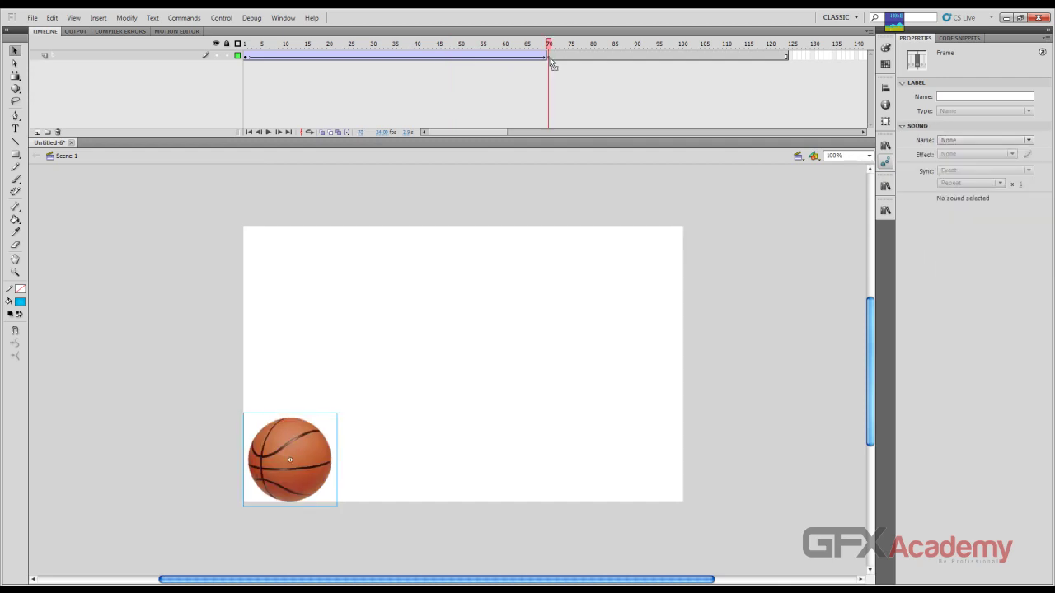
drag(551, 60, 786, 57)
key(Return)
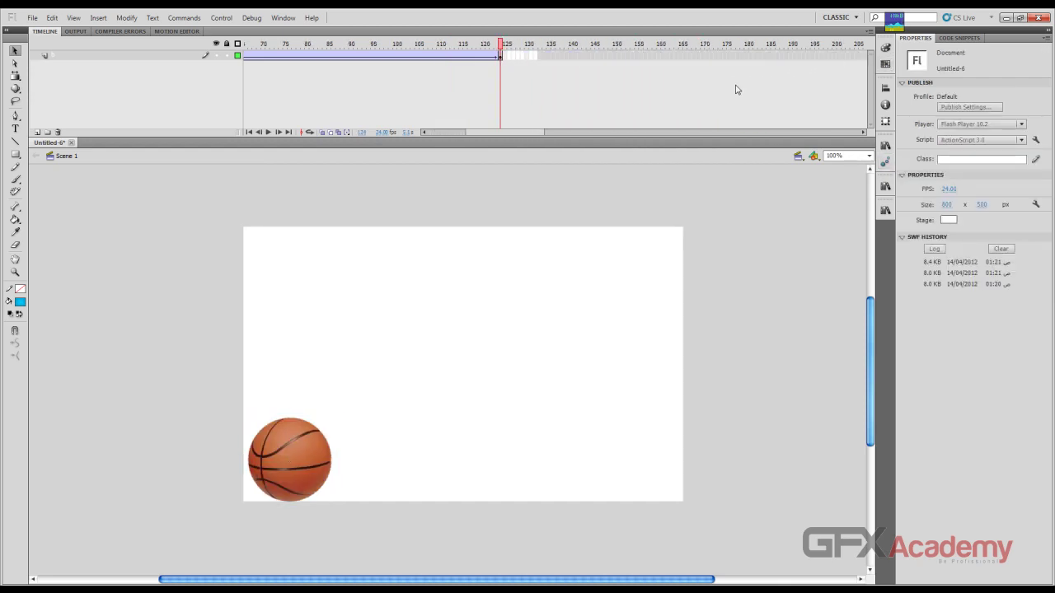
key(ctrl+Return)
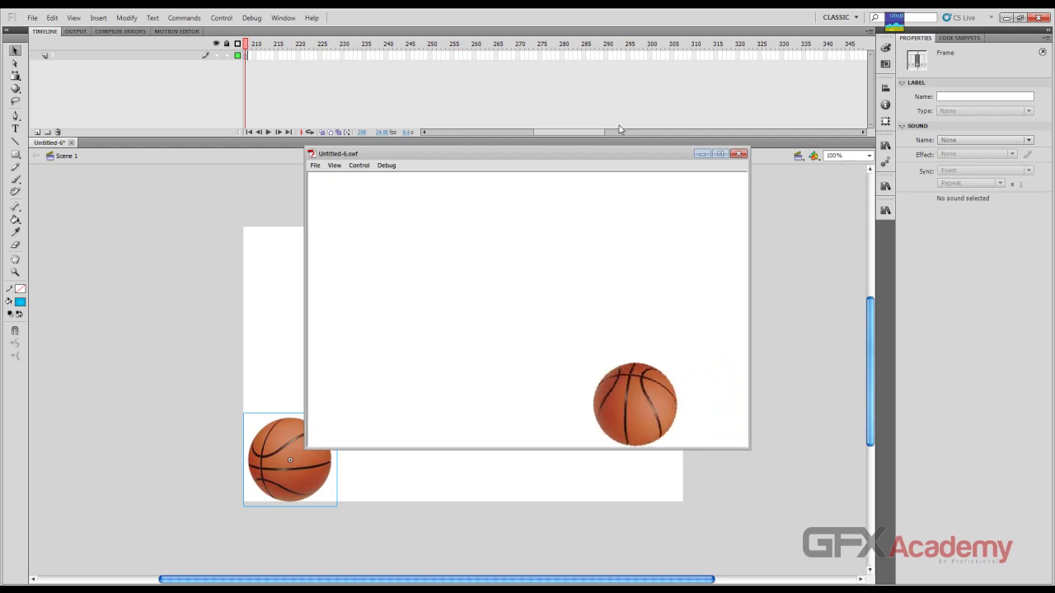
click(739, 155)
Extend the layer's frames to frame 146, past the tween's end keyframe.
drag(569, 134, 467, 134)
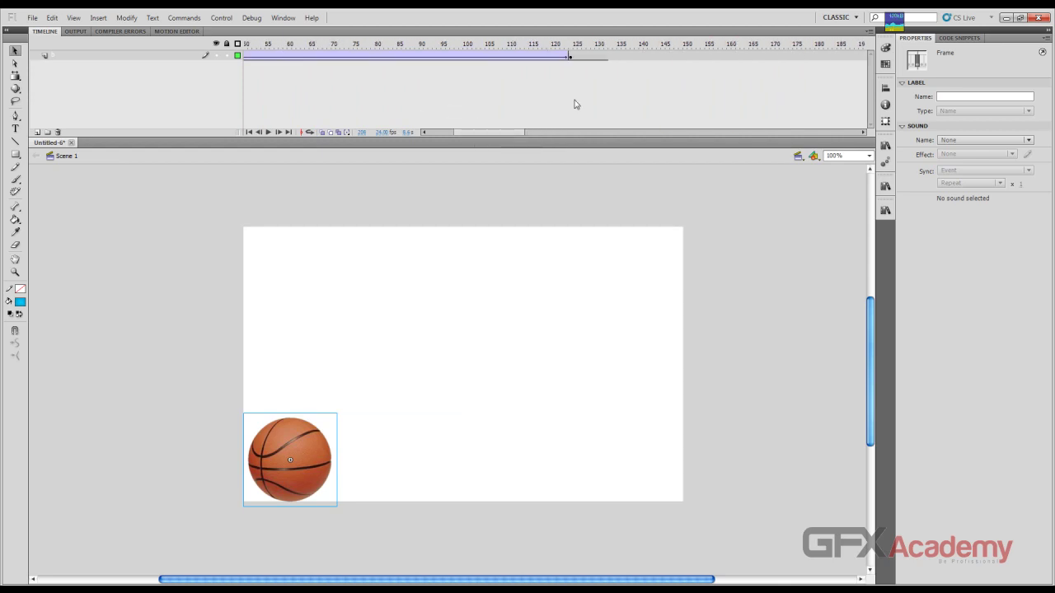
drag(632, 64, 697, 59)
key(F5)
Move the tween's end keyframe to frame 96 and preview the motion with Test Movie.
drag(464, 63, 347, 63)
key(ctrl+Return)
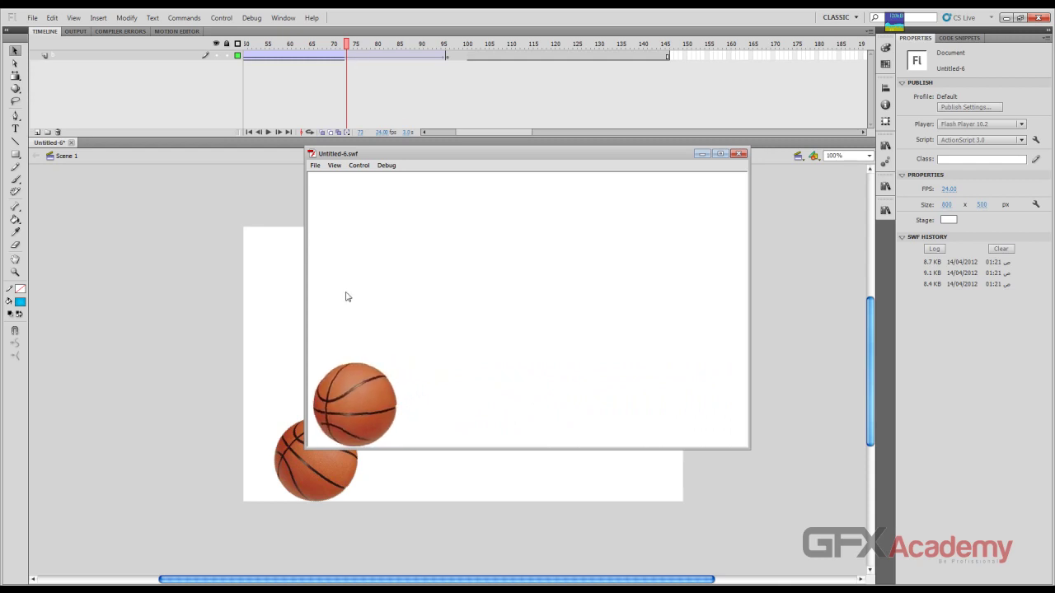
click(739, 155)
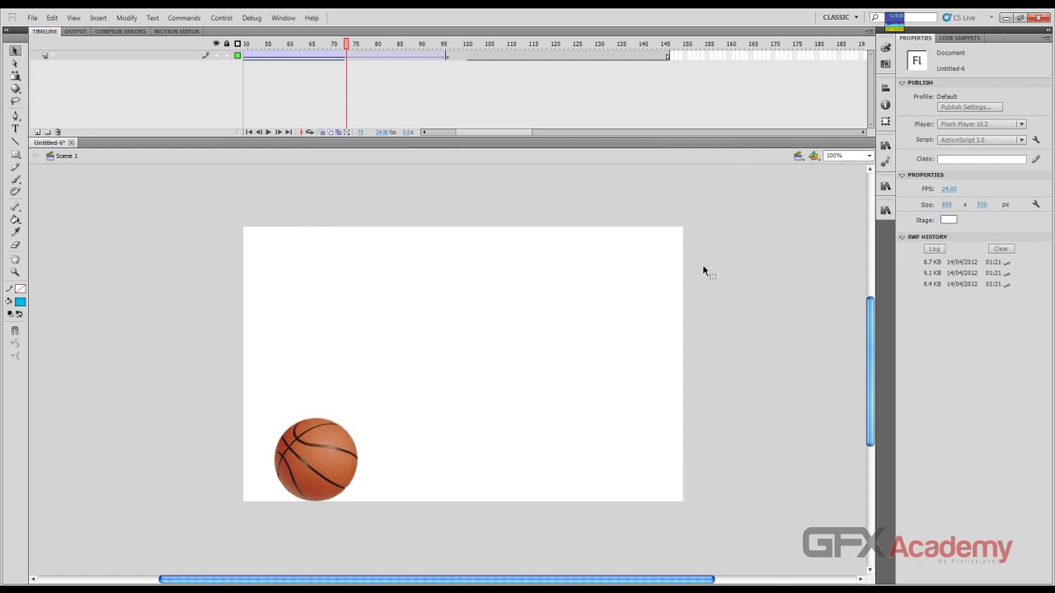
Open the tween's Custom Ease In / Ease Out editor, move it clear of the ball and play the current curve.
click(352, 57)
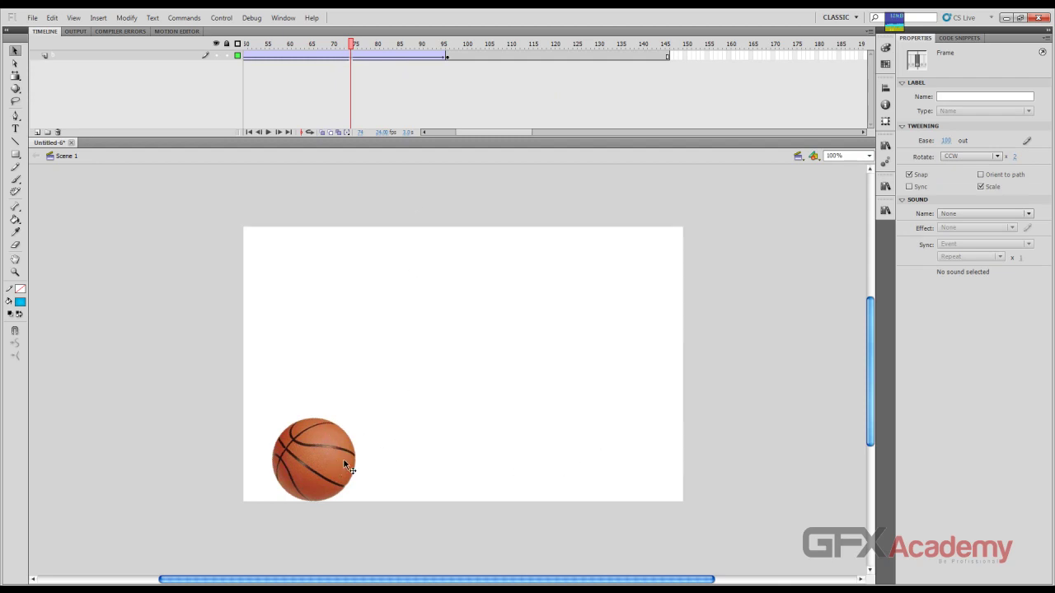
click(1027, 141)
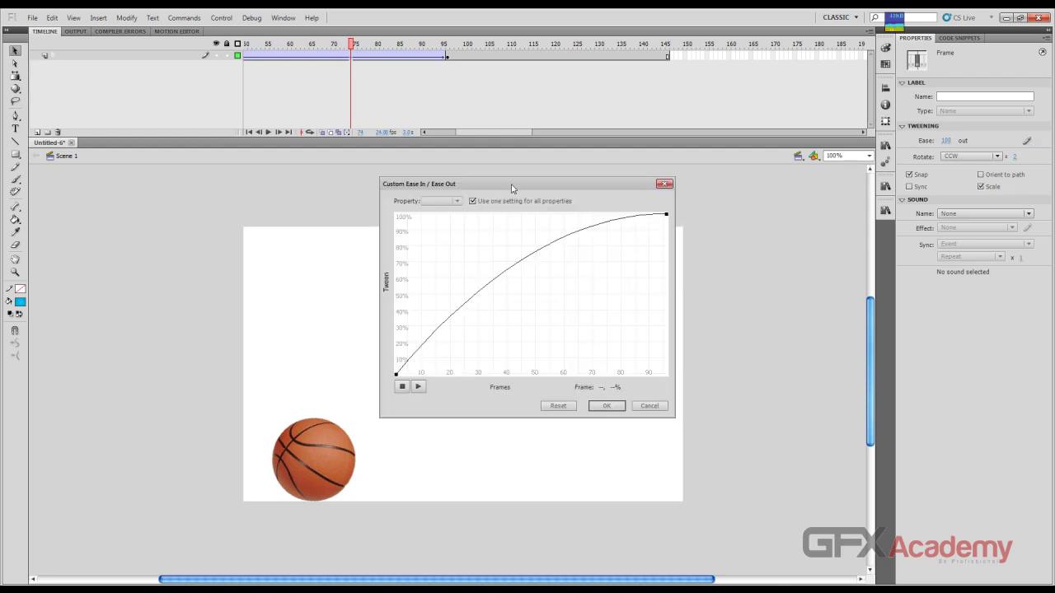
drag(511, 188, 592, 181)
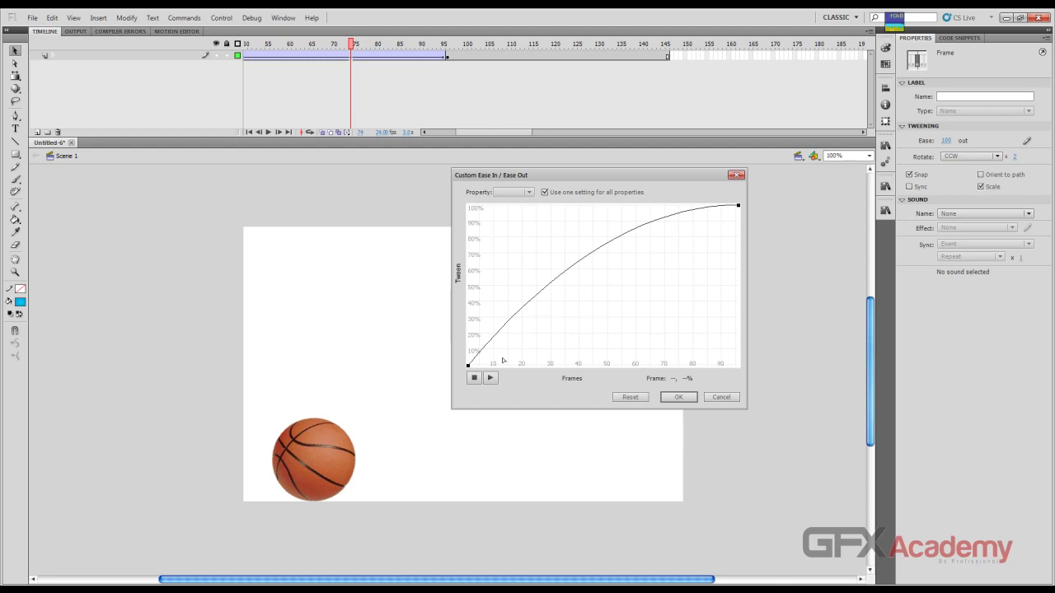
click(492, 379)
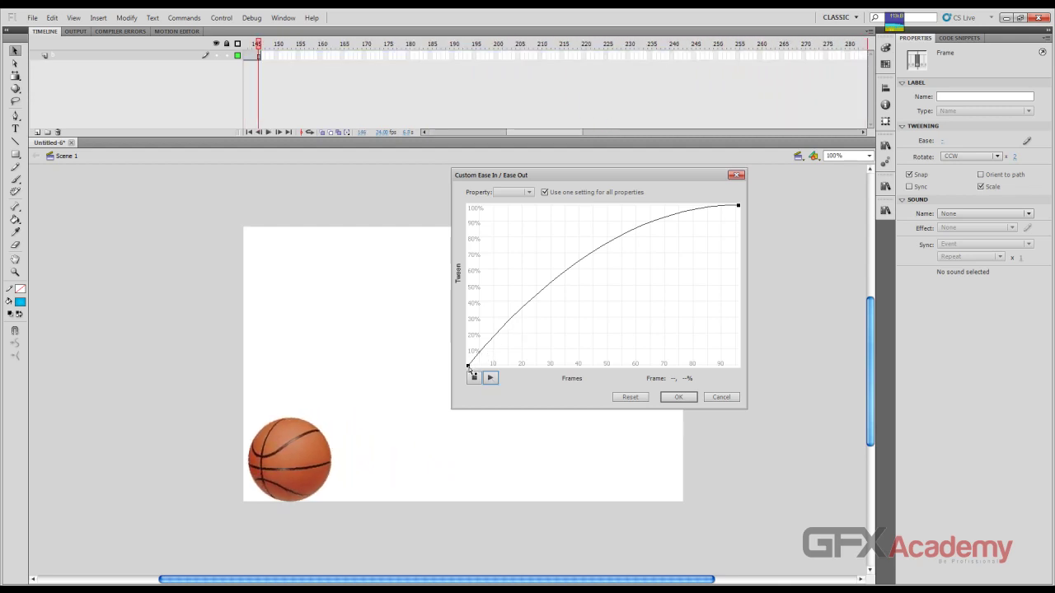
Reshape the ease curve for a slow start by moving its start handle to about frame 61 at 10%, and preview it.
click(468, 367)
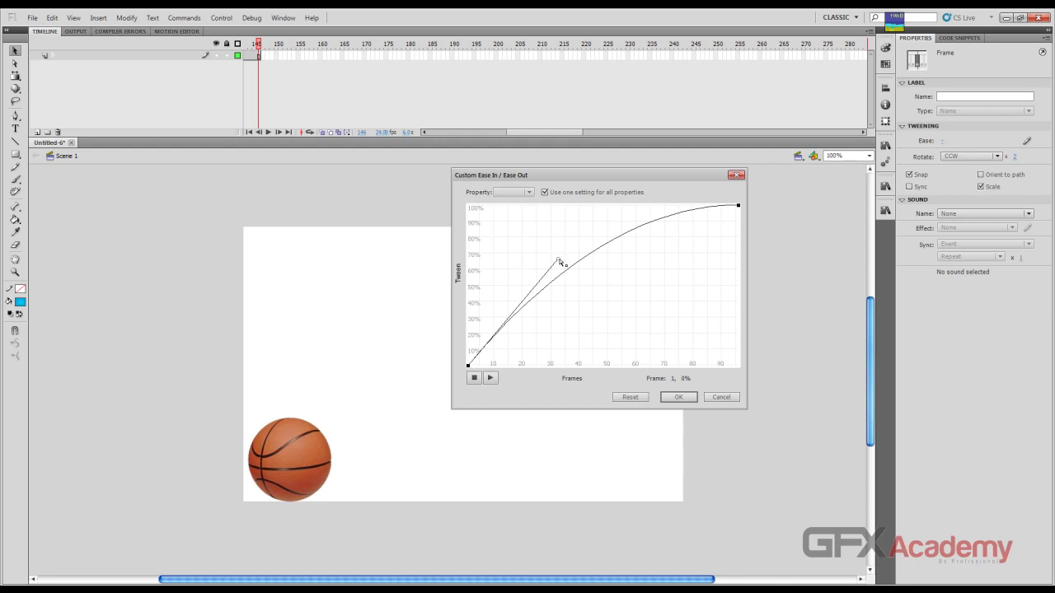
drag(561, 262, 640, 354)
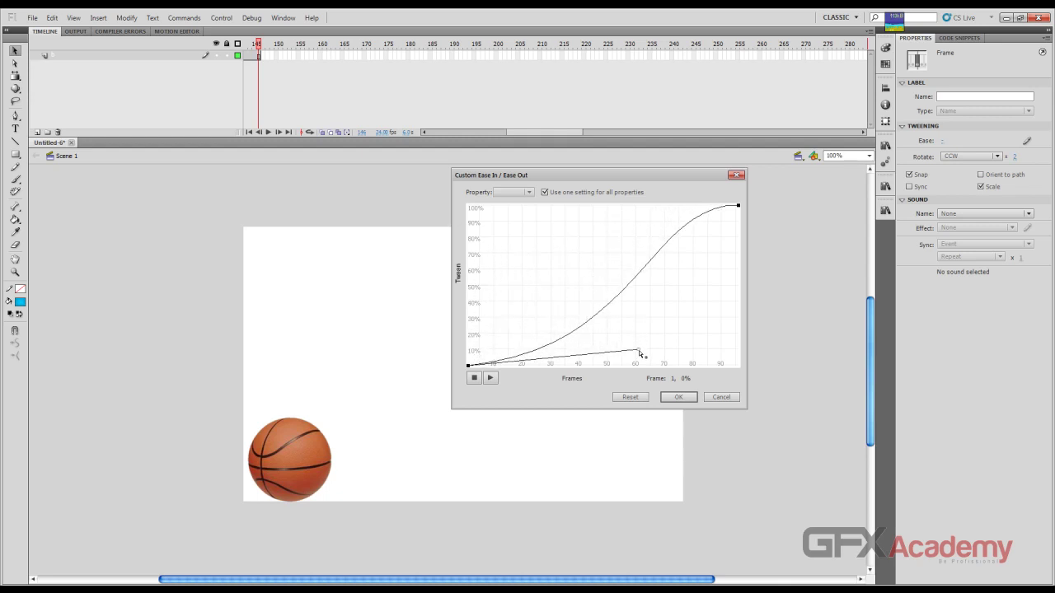
click(491, 378)
click(489, 377)
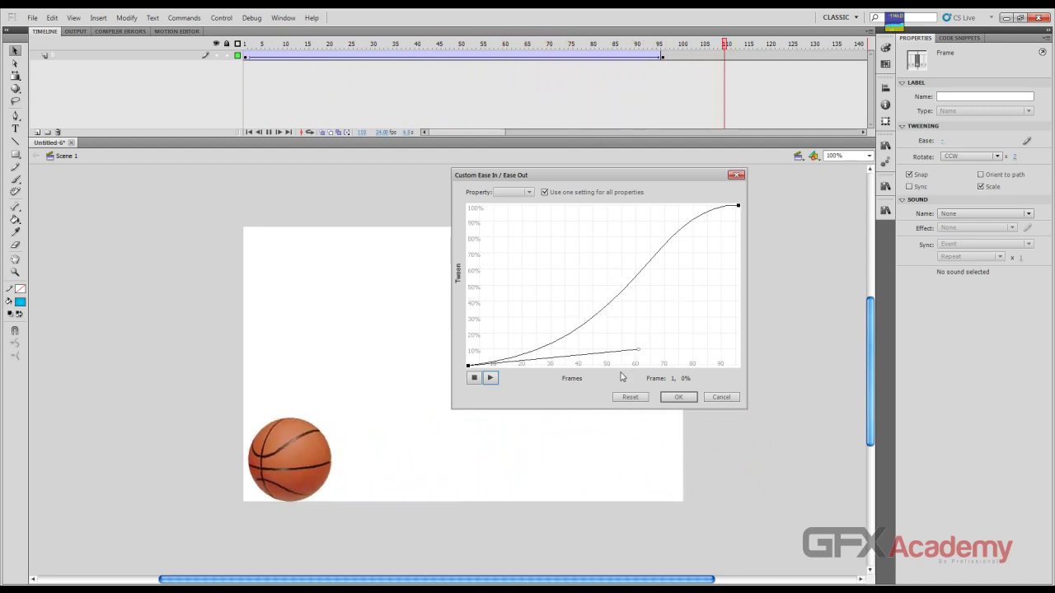
click(474, 378)
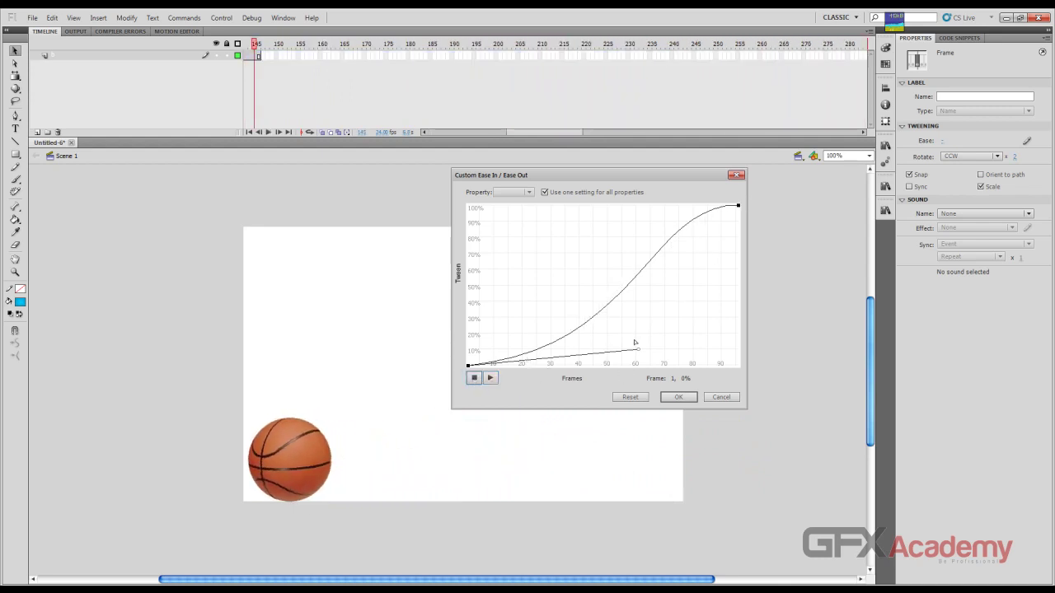
Make the ease curve start abruptly by pulling its start handle vertically to about 100% at frame 1, and preview it.
drag(642, 354, 468, 206)
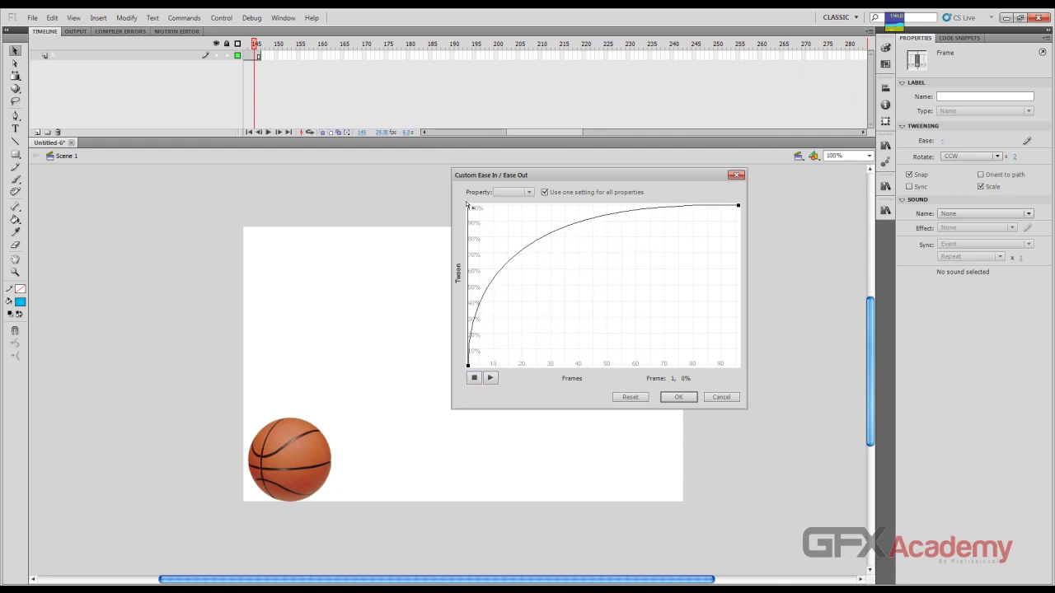
click(491, 377)
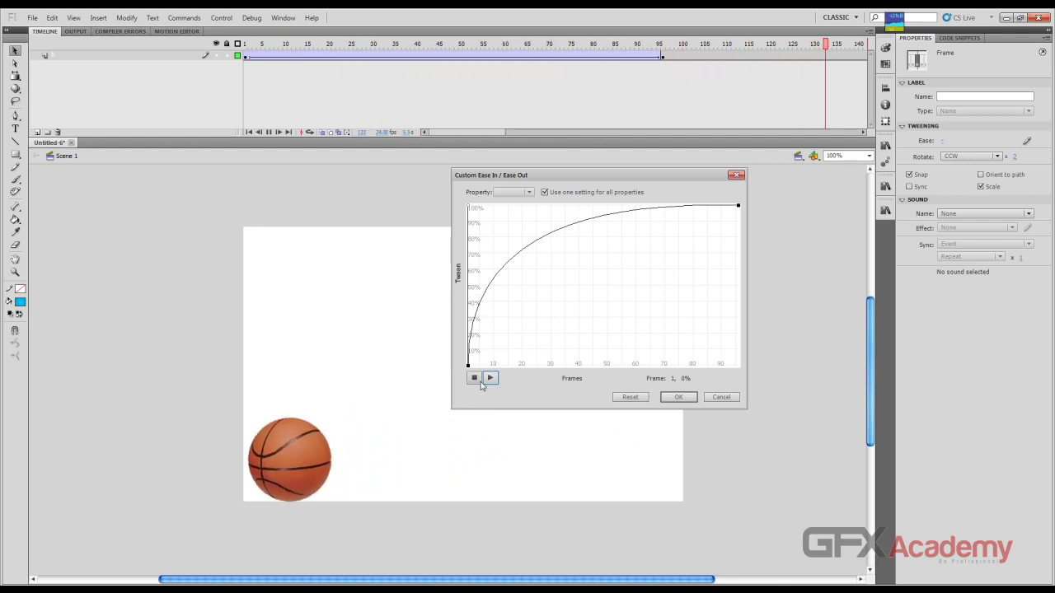
click(490, 377)
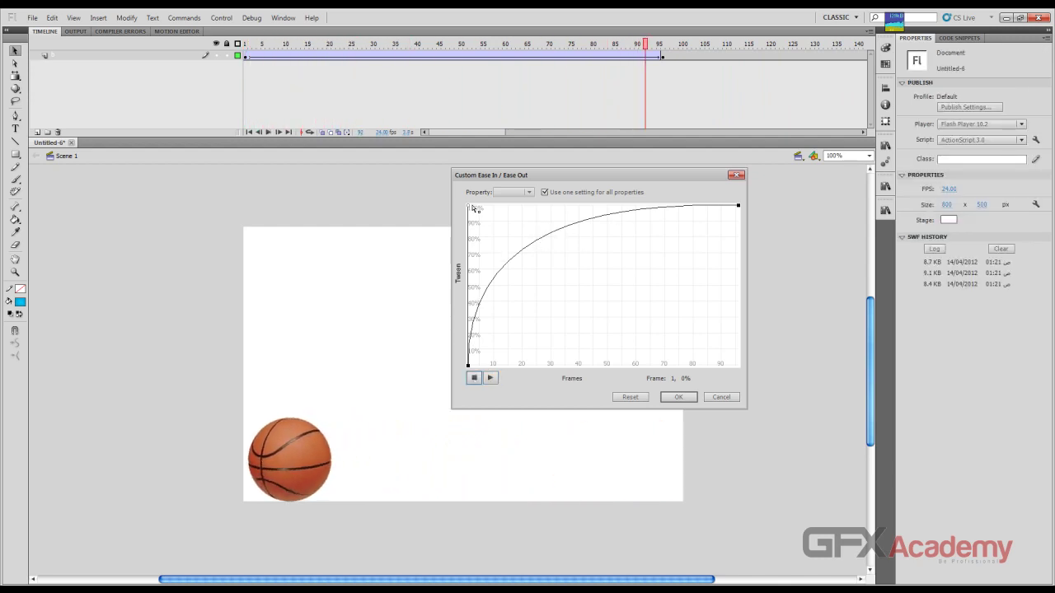
Relax the start handle, add a curve point at about frame 38 and 72%, lower its outgoing handle to about 50%, and preview the motion.
drag(470, 209, 553, 229)
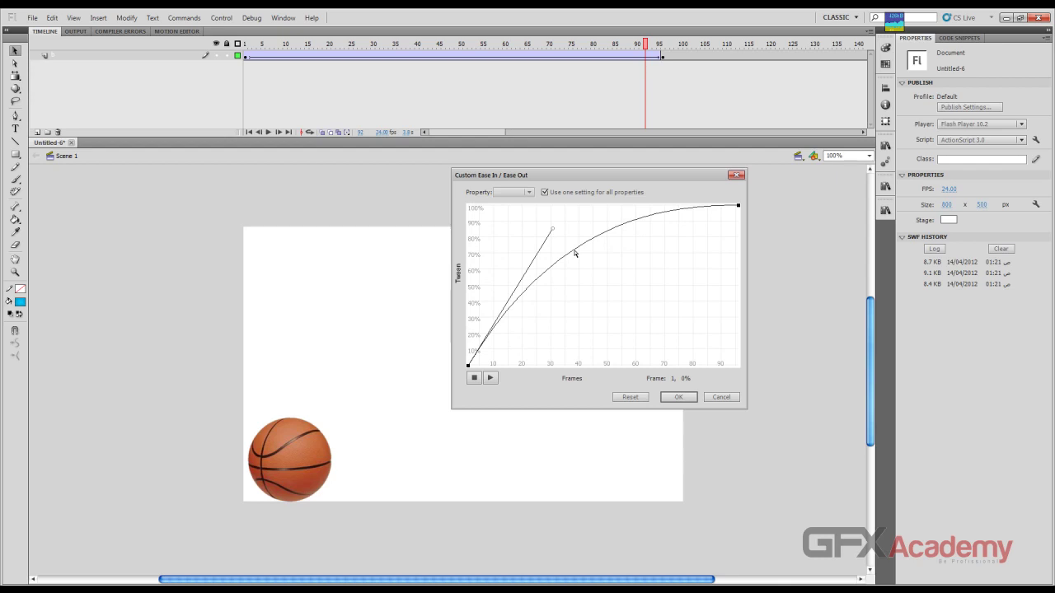
ctrl+click(573, 251)
drag(629, 218, 729, 290)
click(490, 378)
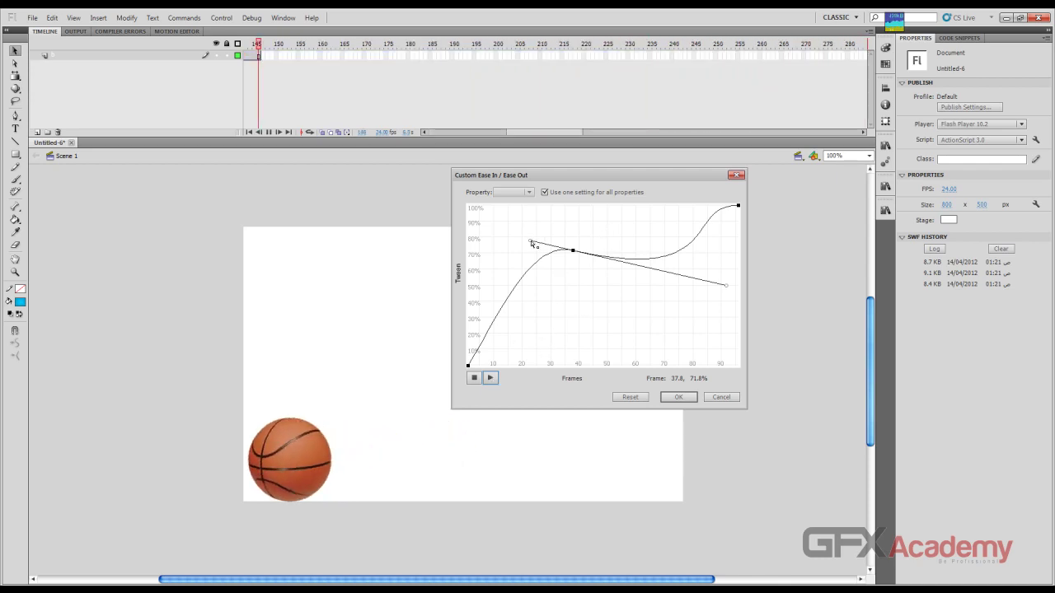
Rotate the added curve point's handles to vertical and preview the resulting back-and-forth motion.
drag(530, 241, 579, 218)
click(489, 377)
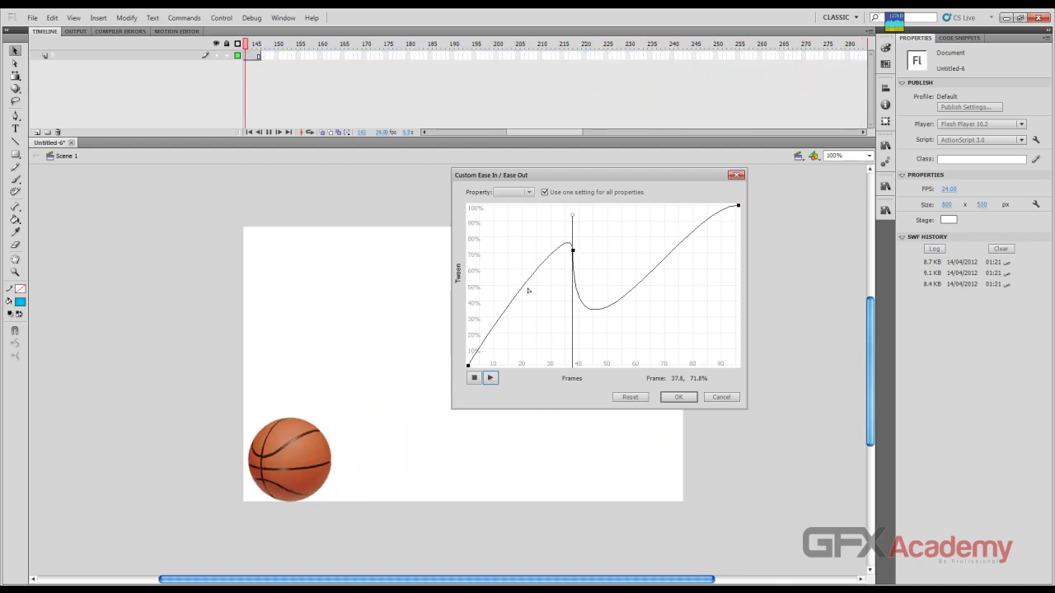
click(474, 378)
Remove the added curve point and move the start handle to about frame 4 at 73%.
ctrl+click(574, 254)
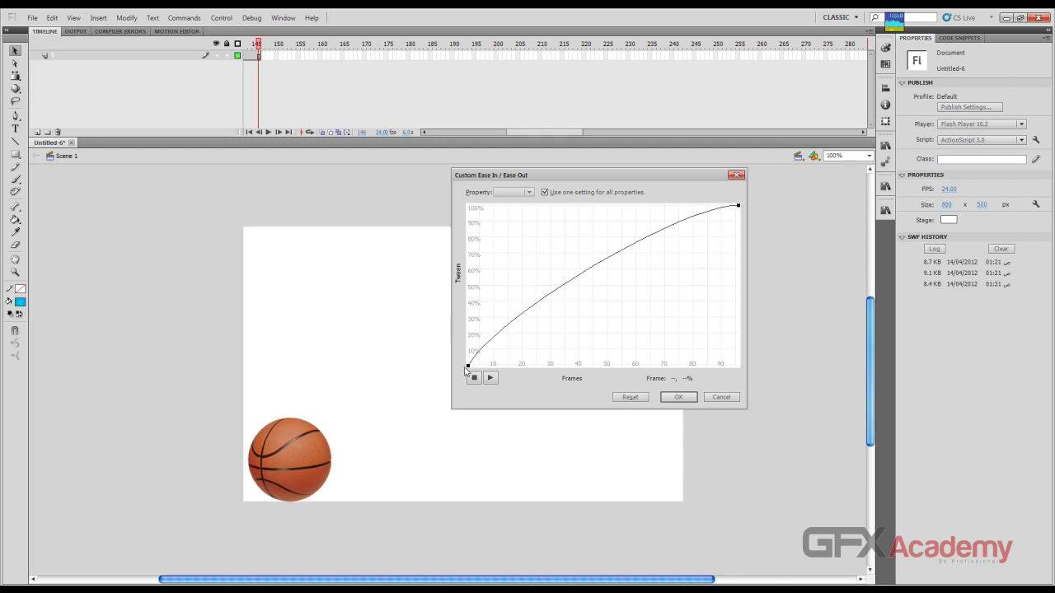
click(466, 366)
drag(502, 312, 478, 251)
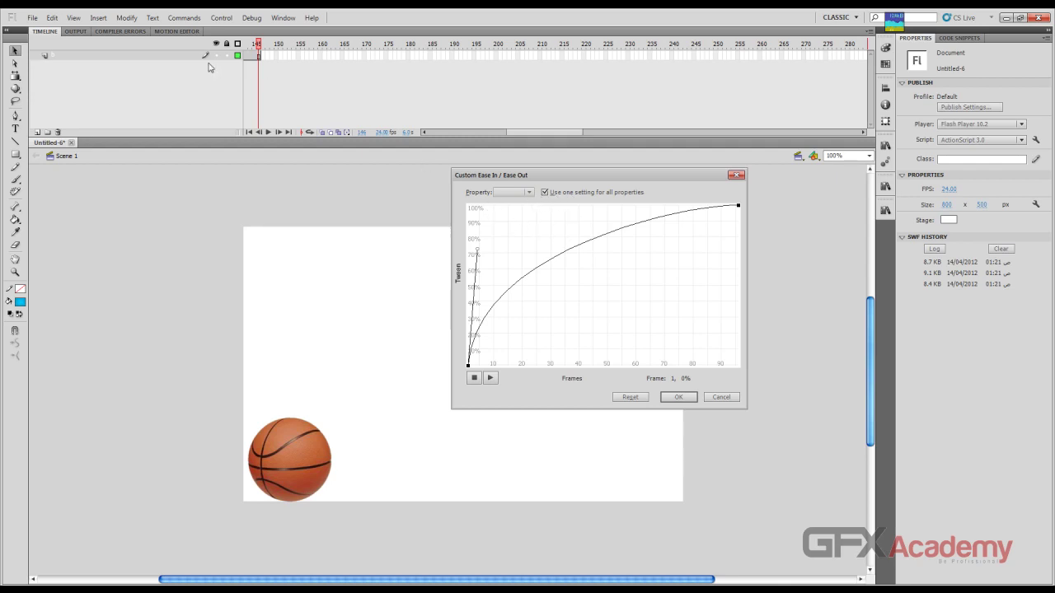
Disable the single setting for all properties, view the Rotation and Position curves, and re-enable the single setting.
click(526, 132)
click(544, 192)
click(529, 193)
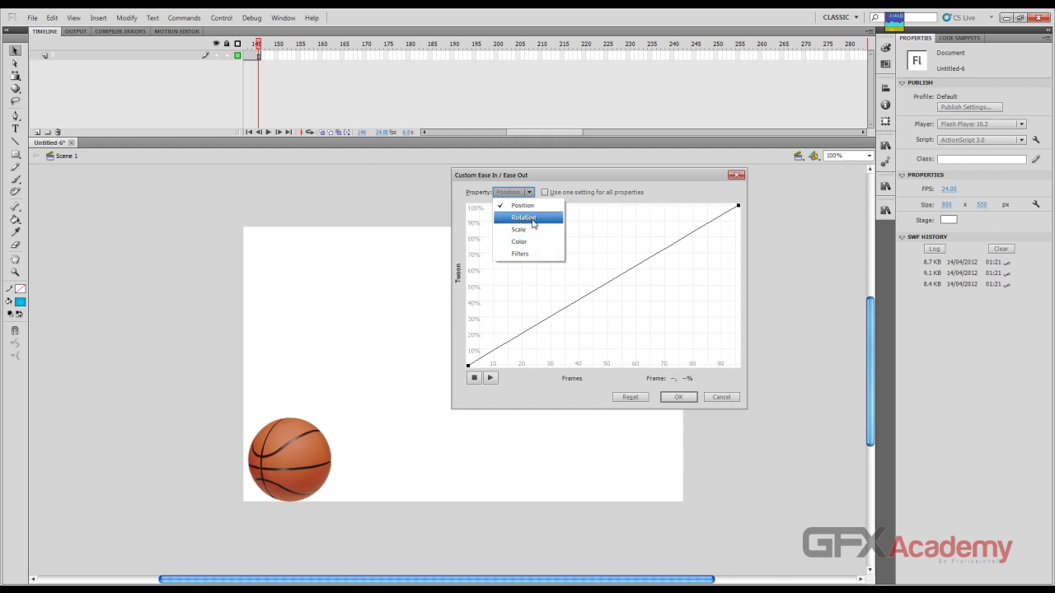
click(532, 224)
click(528, 192)
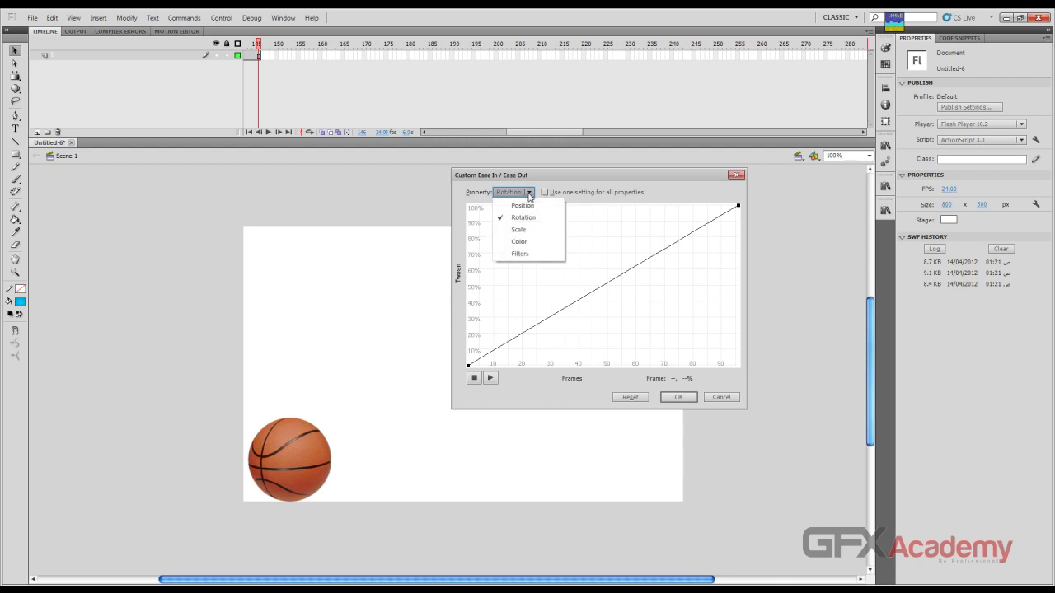
click(532, 205)
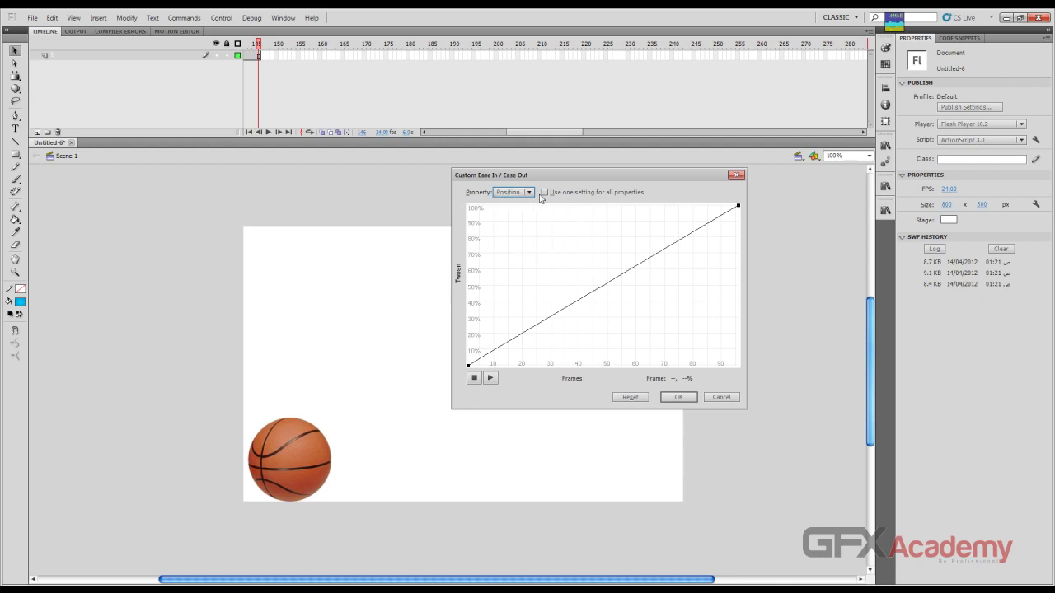
click(544, 192)
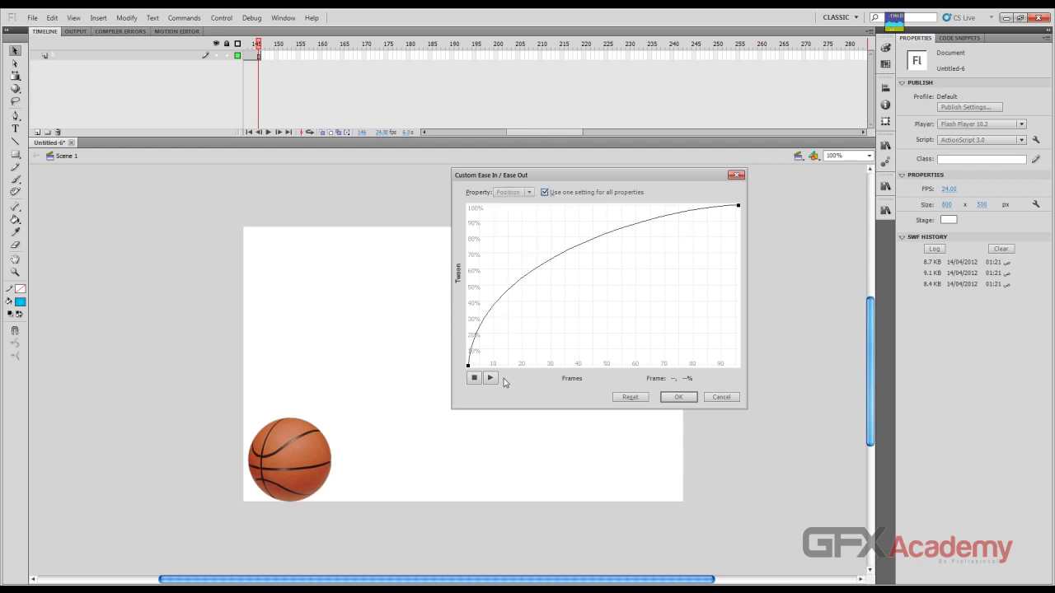
Preview the shared ease curve, move its start handle to about frame 46 at 100%, and play the motion again.
click(490, 377)
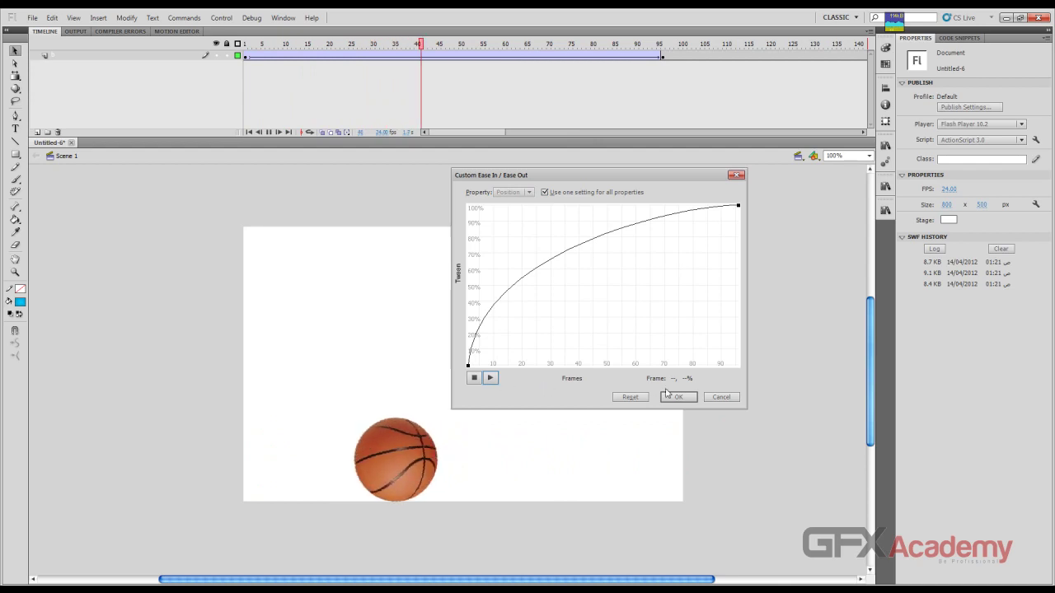
click(474, 378)
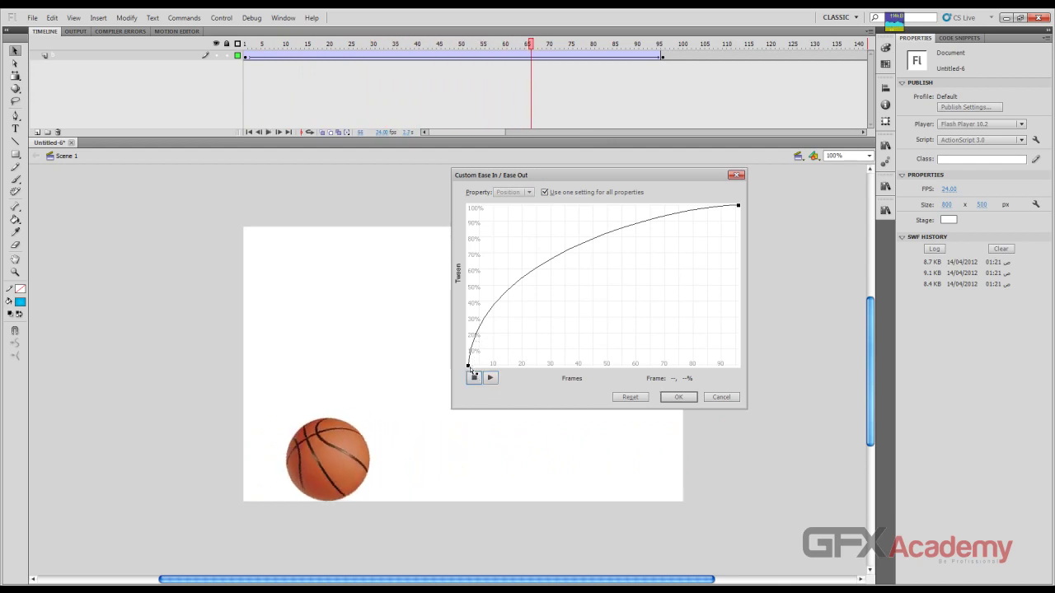
click(469, 366)
drag(478, 253, 595, 206)
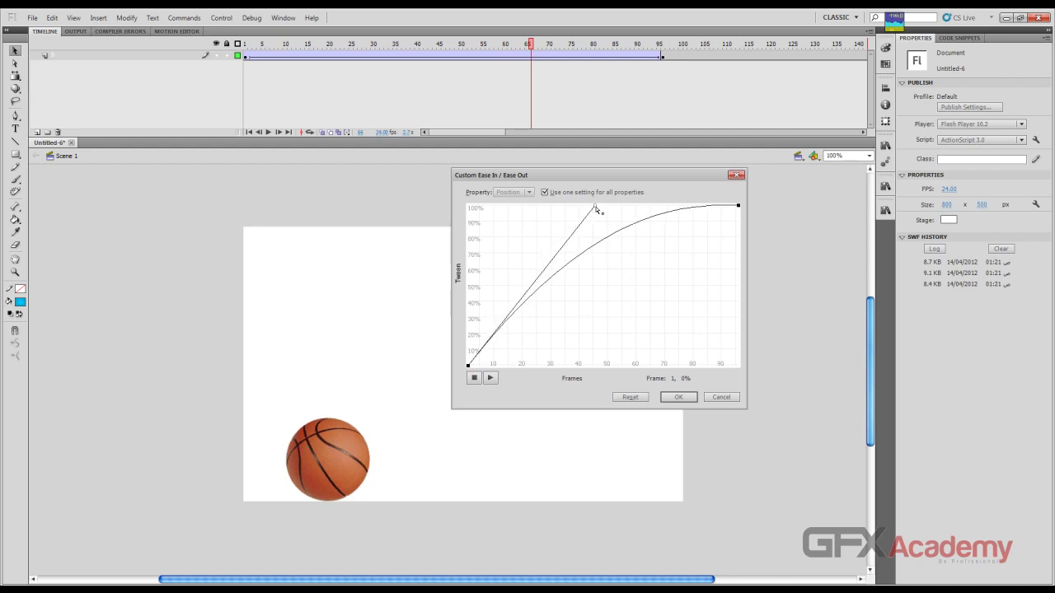
click(491, 379)
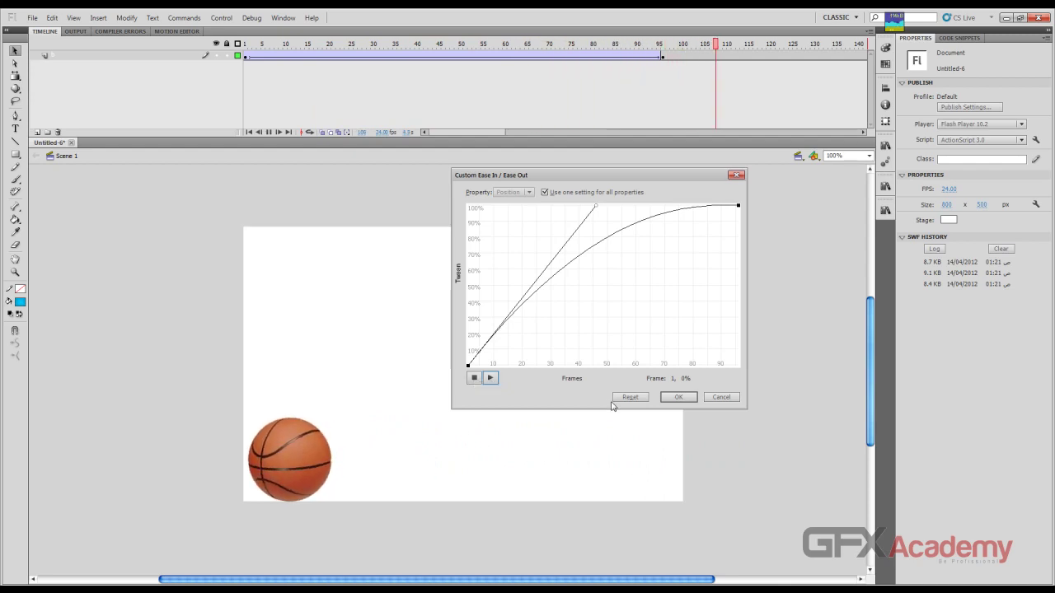
Apply the custom ease curve, test the movie to watch the ball roll, and close the test window.
click(679, 397)
key(ctrl+Return)
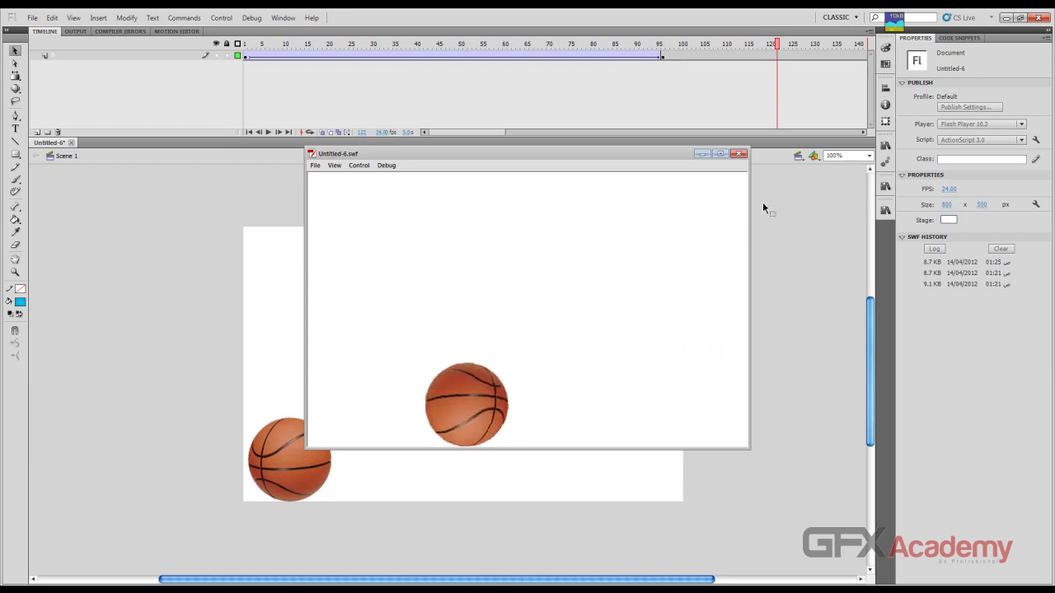
click(738, 154)
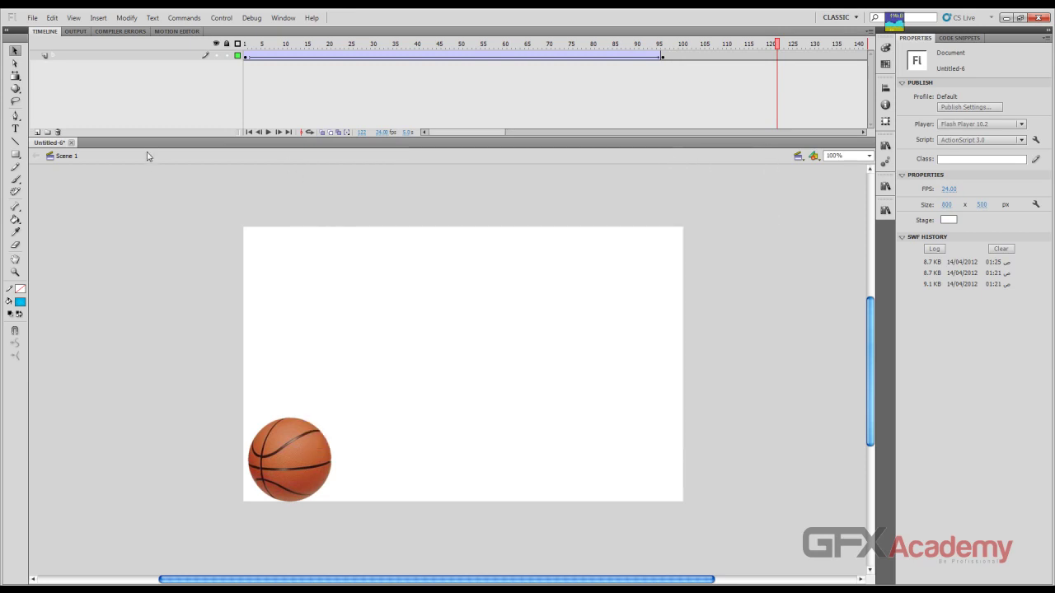
Add a layer named bg below the ball layer and draw a borderless rectangle about 811 by 513 px covering the stage.
click(36, 132)
drag(83, 55, 81, 75)
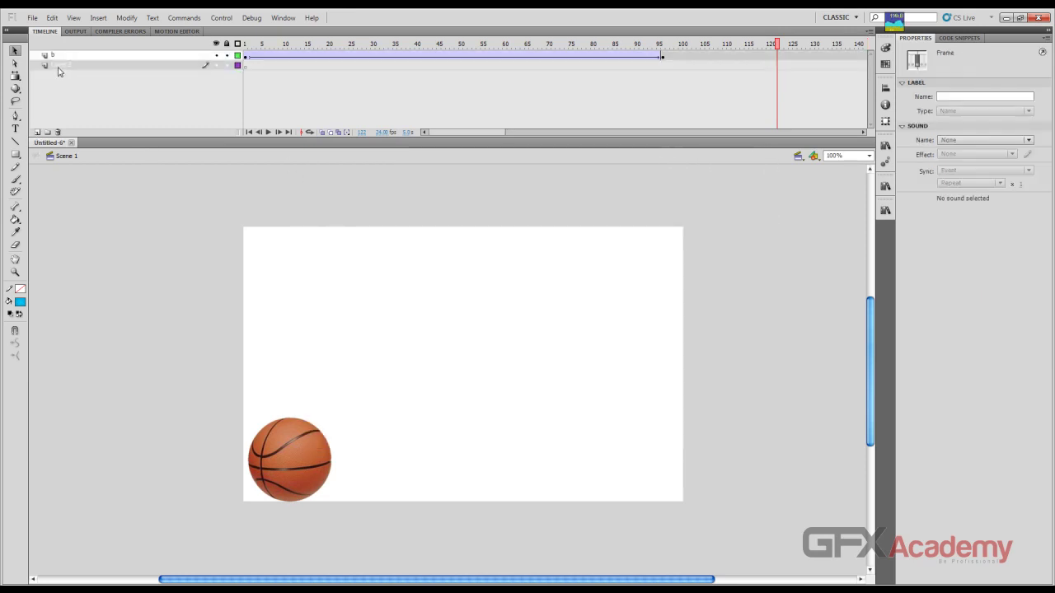
double_click(60, 66)
key(BackSpace)
key(Return)
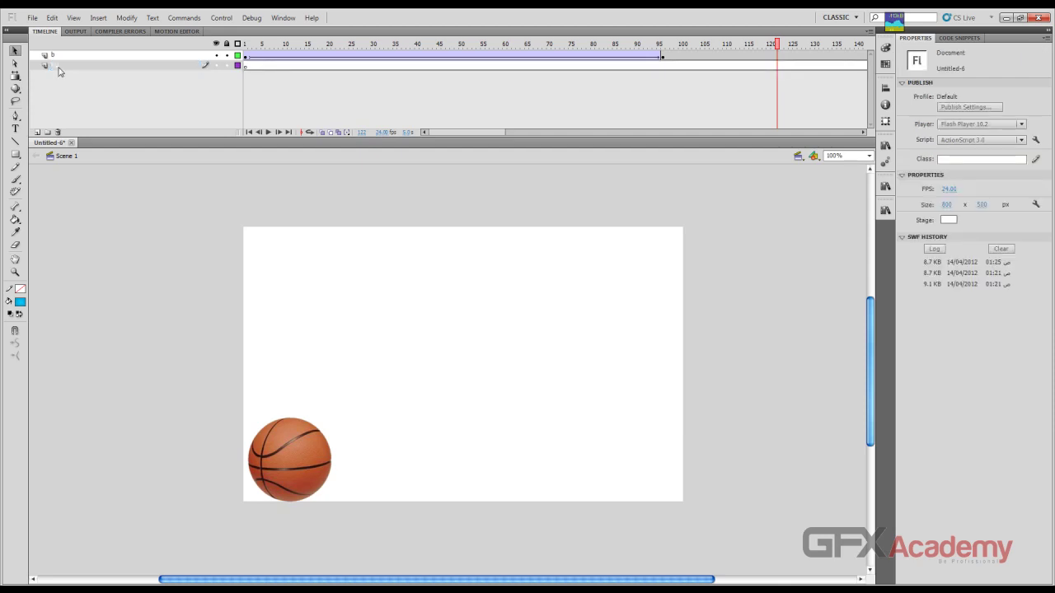
click(16, 154)
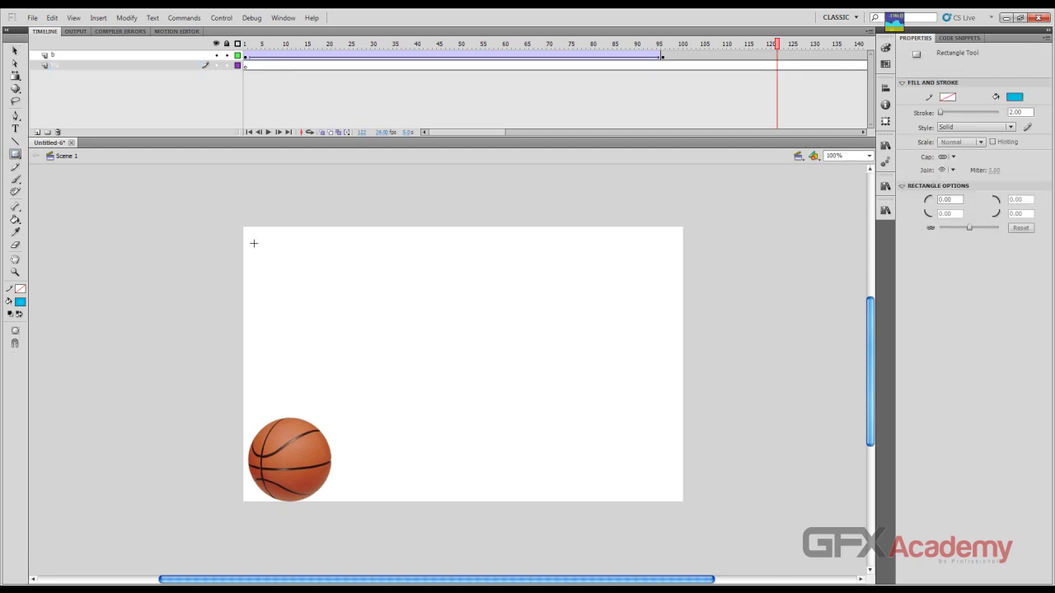
drag(239, 223, 685, 505)
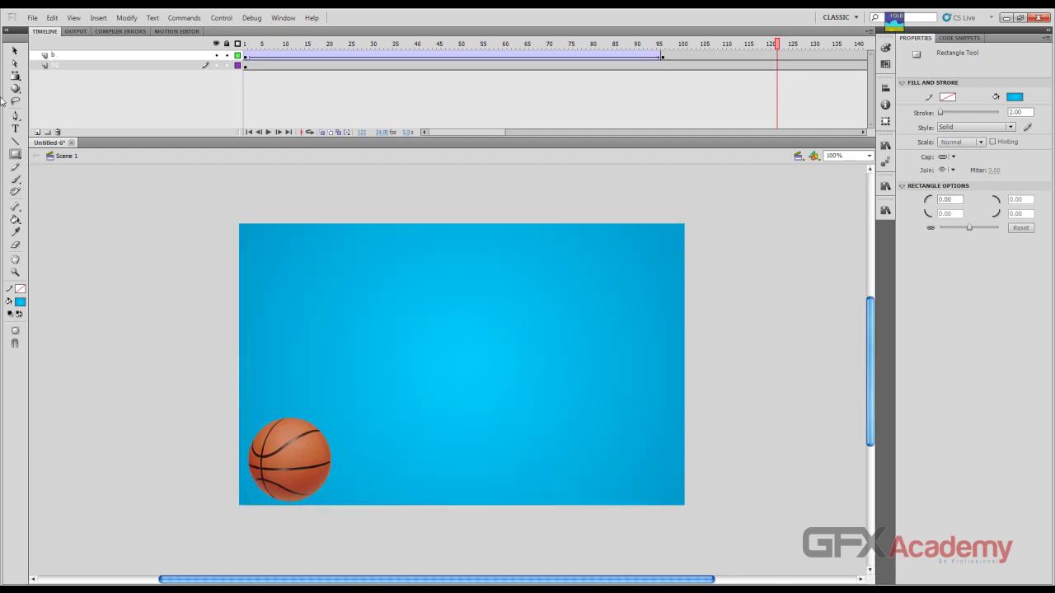
Set the outer colour of the background rectangle's radial gradient to black (#000000).
click(15, 51)
click(395, 305)
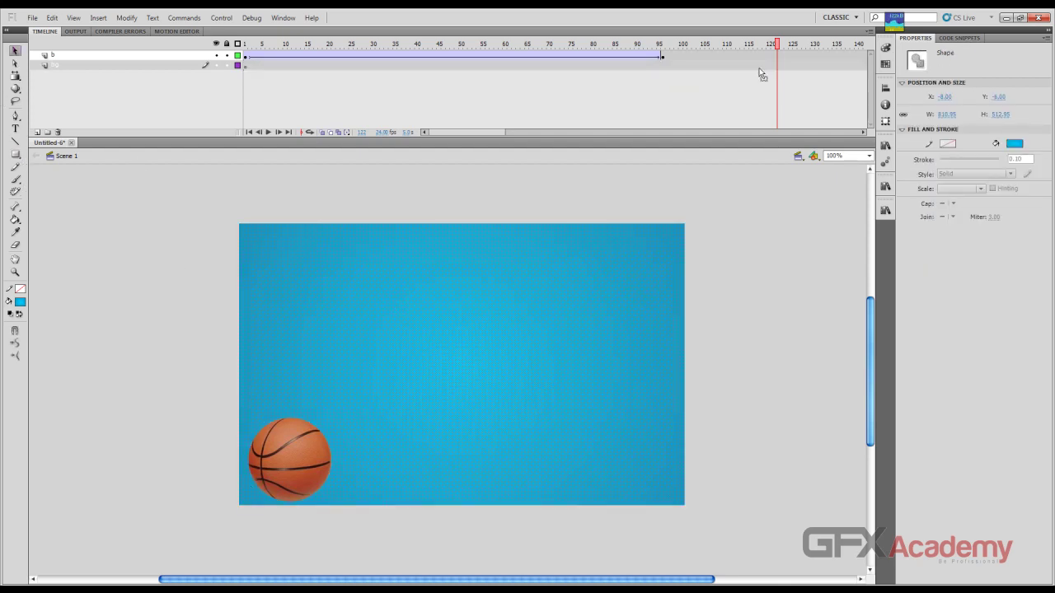
click(885, 47)
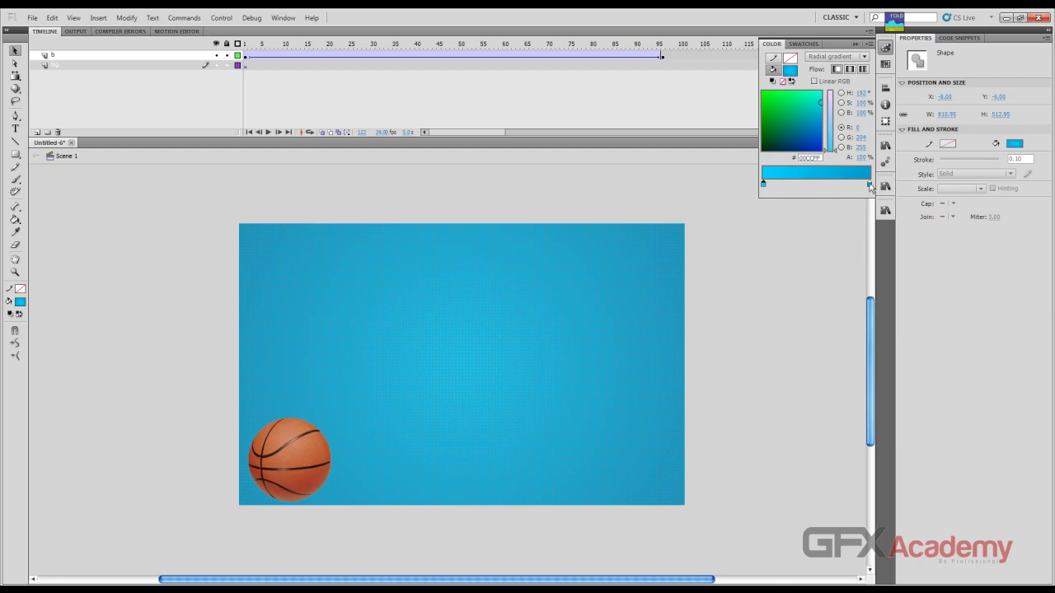
click(870, 188)
click(871, 188)
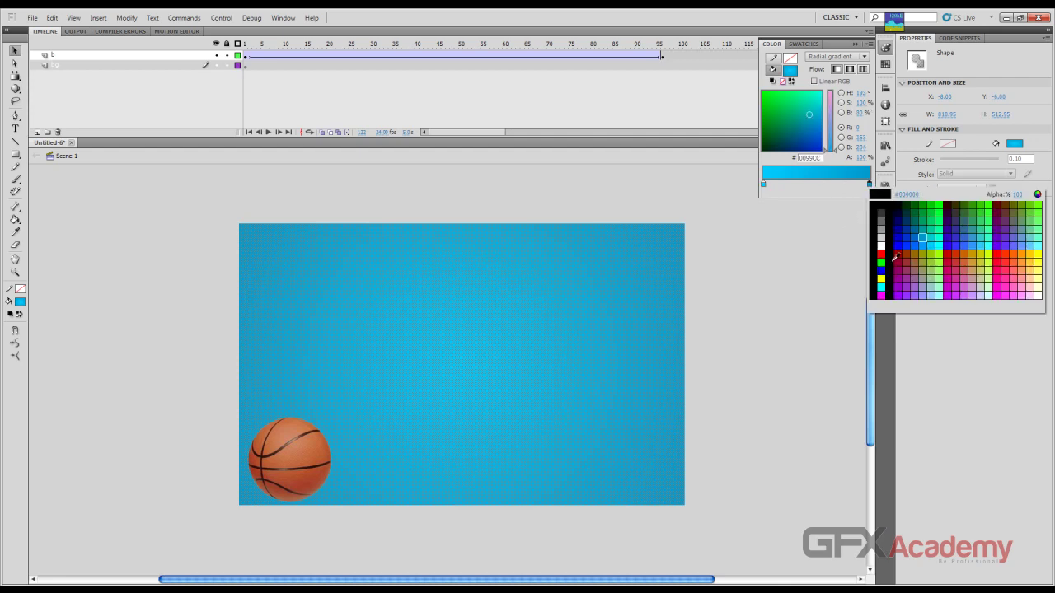
click(885, 209)
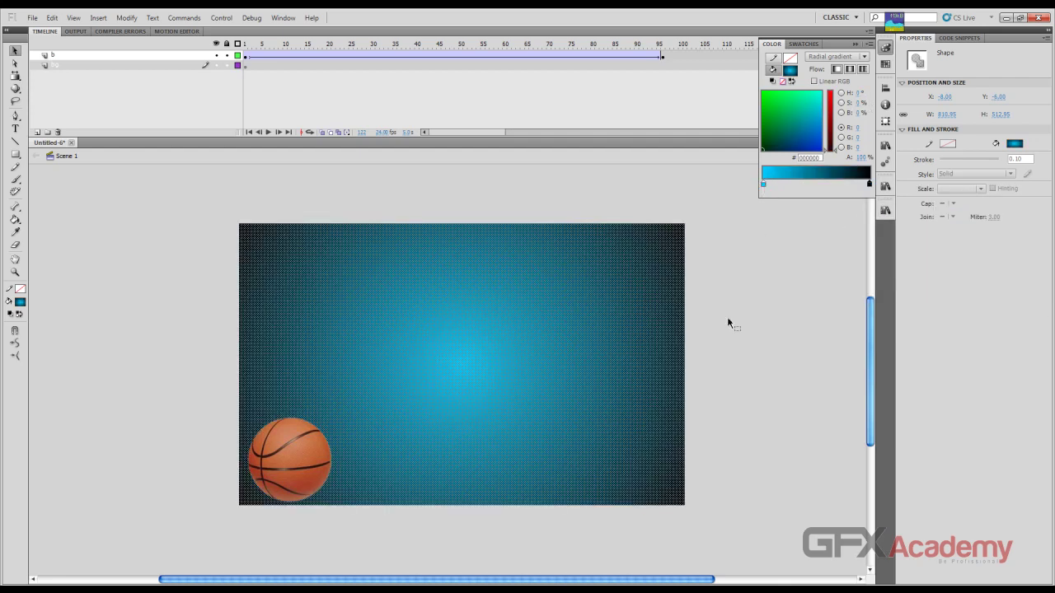
click(727, 318)
Set the centre colour of the background's radial gradient to dark grey and test the movie.
click(610, 325)
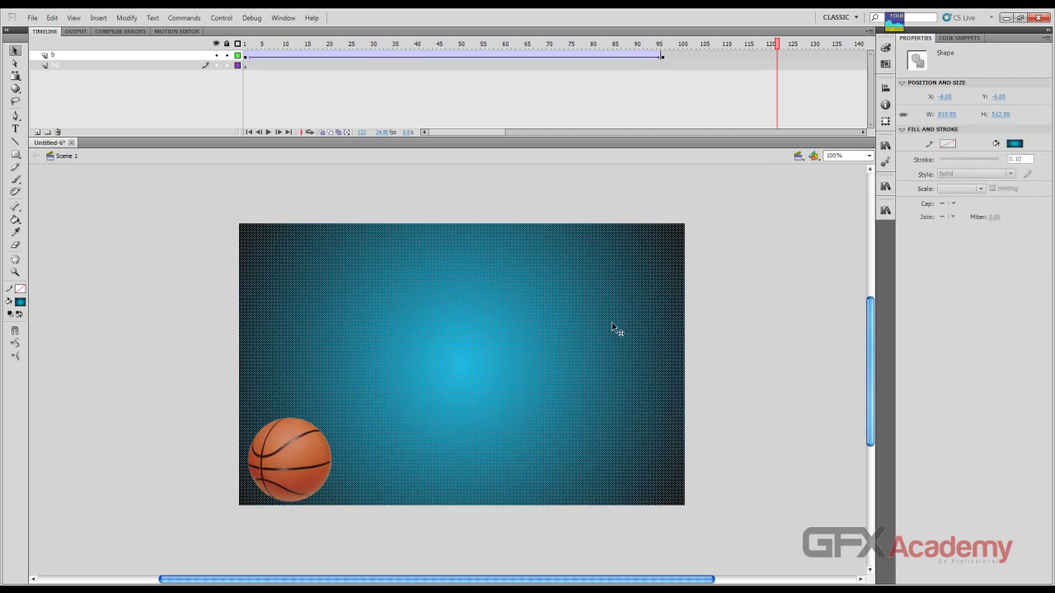
click(885, 47)
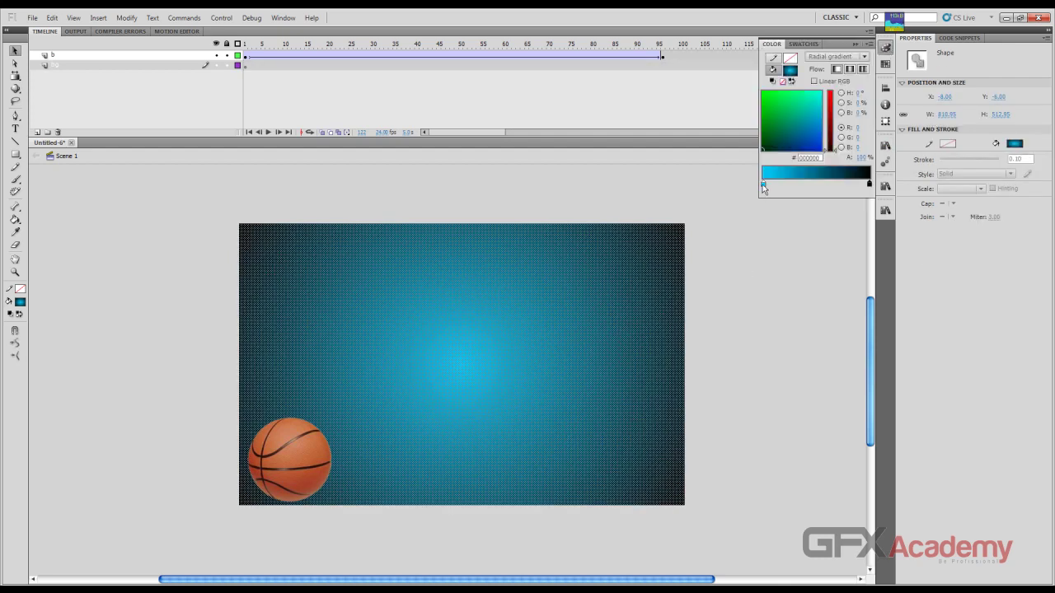
click(763, 186)
click(771, 216)
click(740, 282)
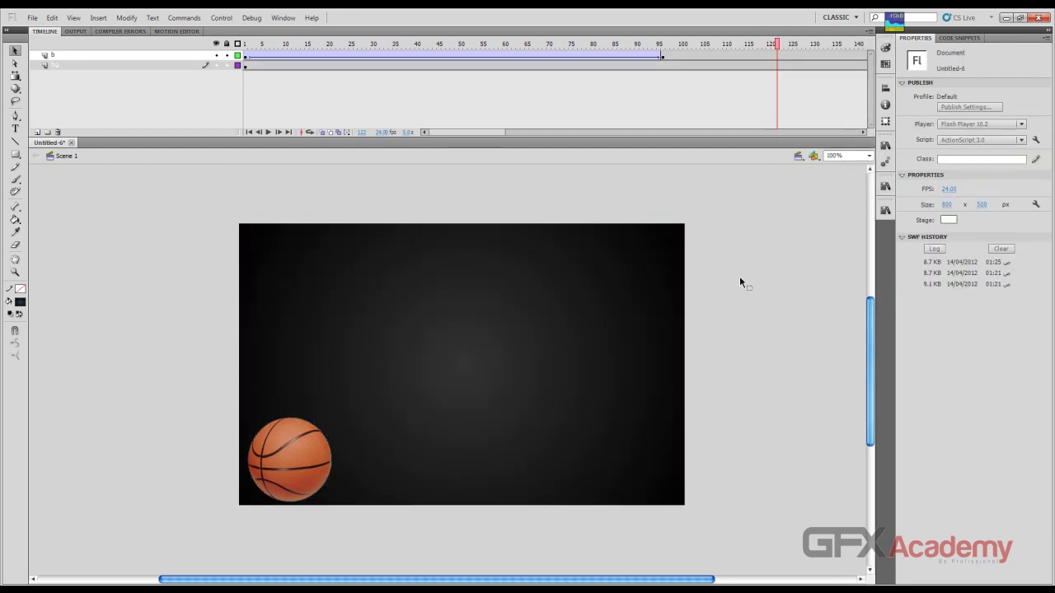
key(ctrl+Return)
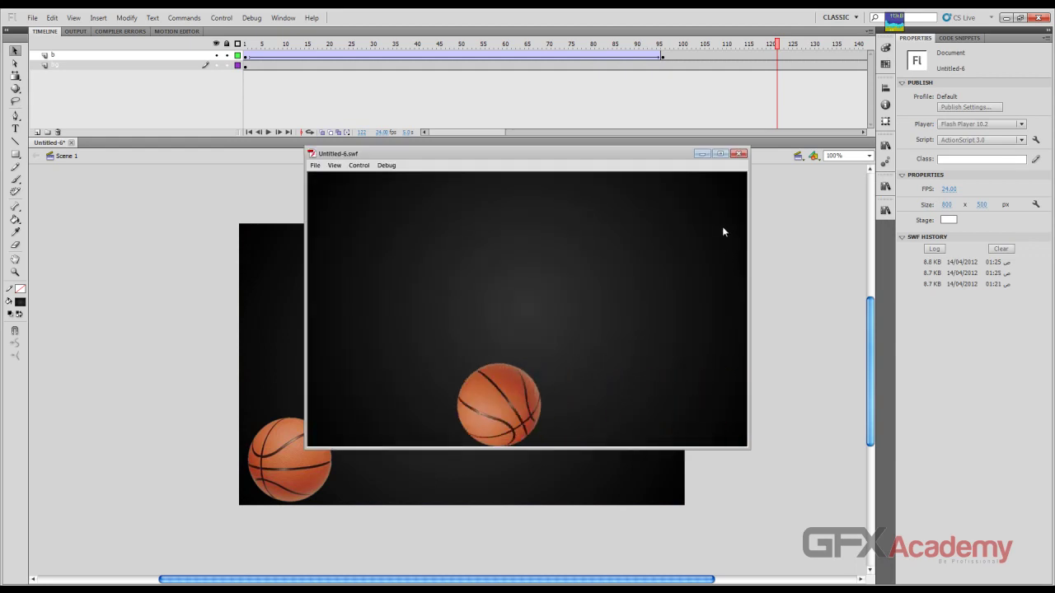
click(739, 157)
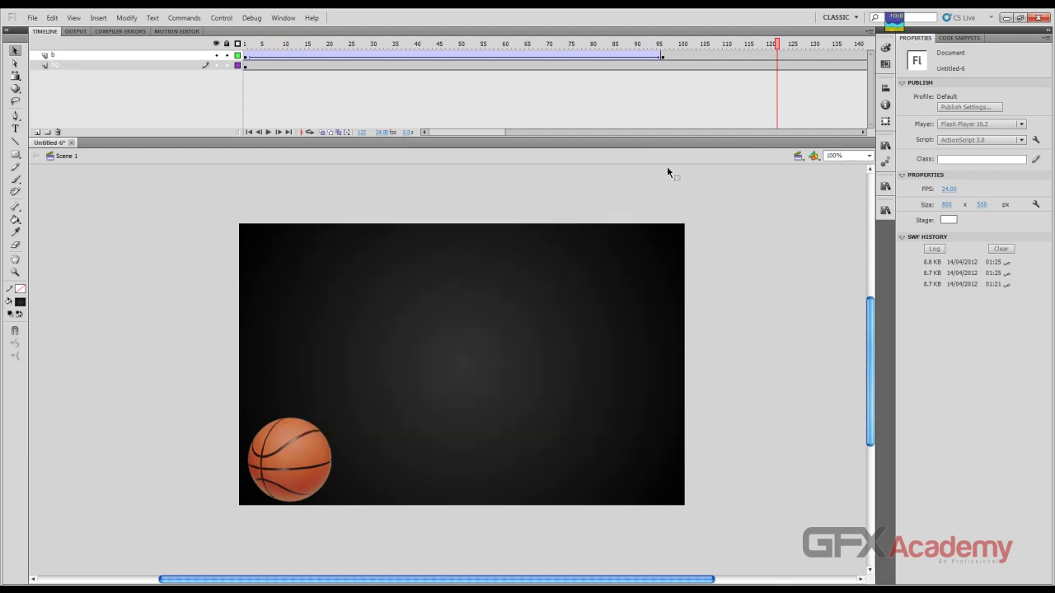
Add a new layer named text between the ball layer and the bg layer.
click(37, 132)
double_click(96, 64)
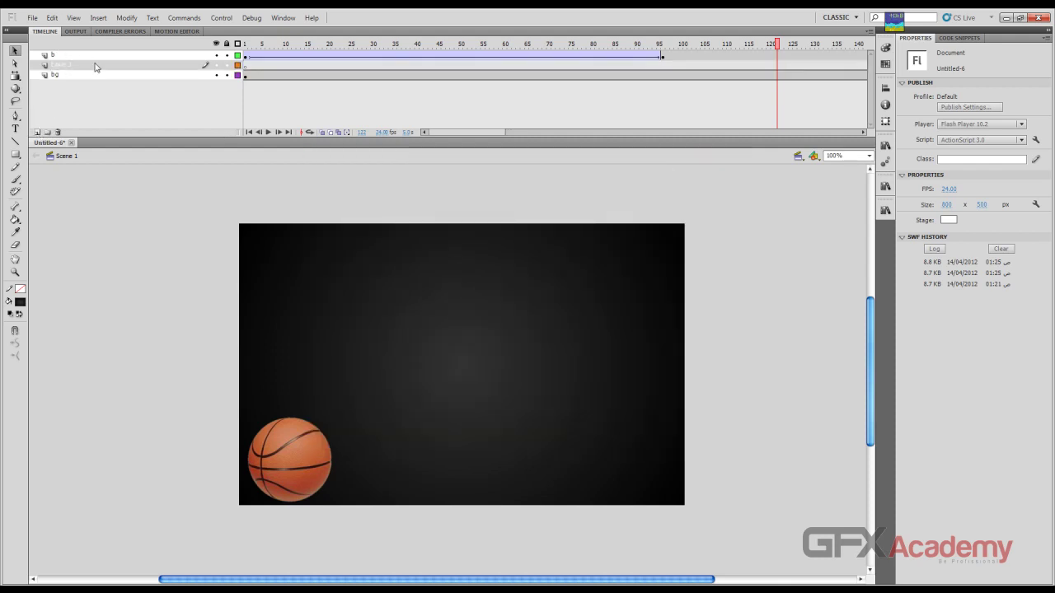
text(text)
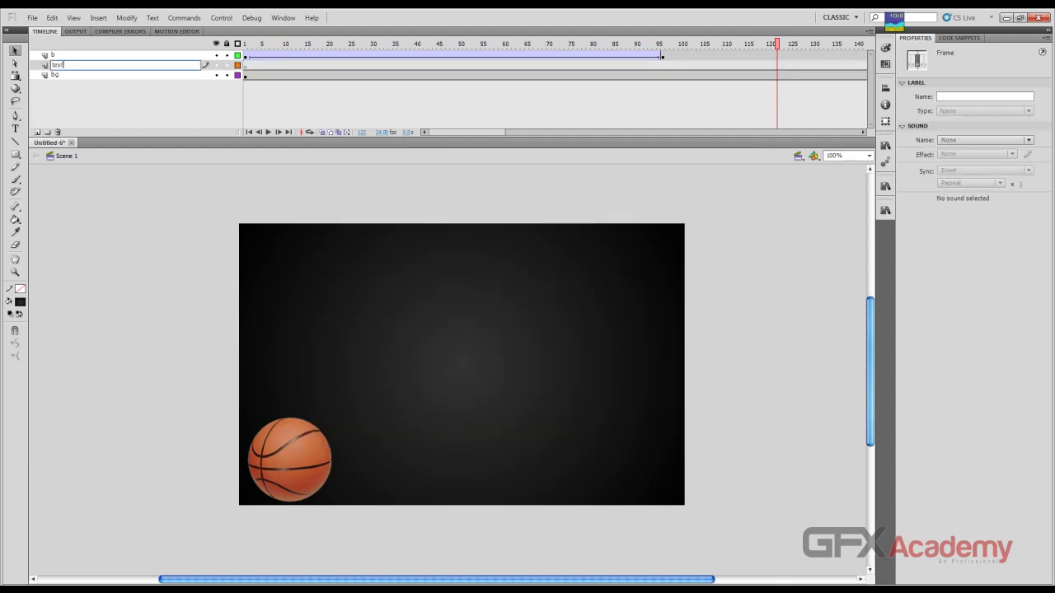
click(115, 73)
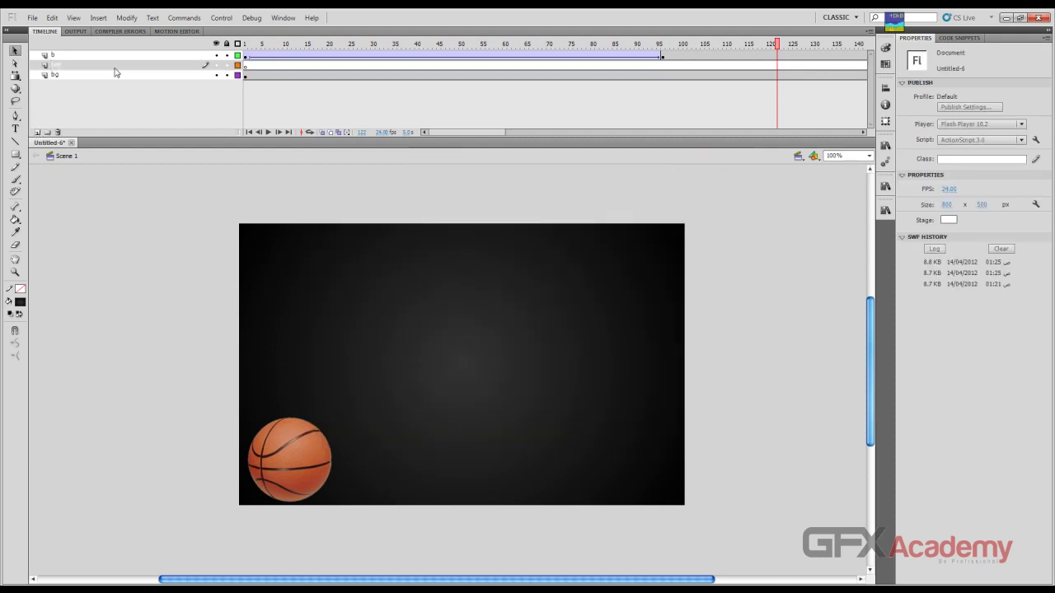
Add the text "GFXacademy.net" on the text layer and move it near the top of the stage, to about Y 15.
click(14, 129)
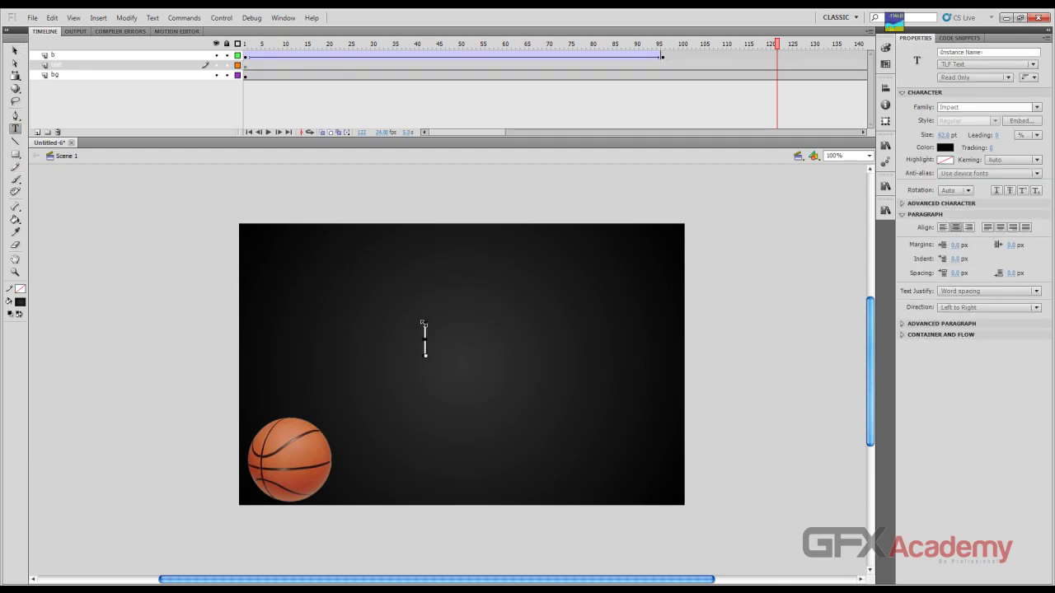
text(GFXacadem)
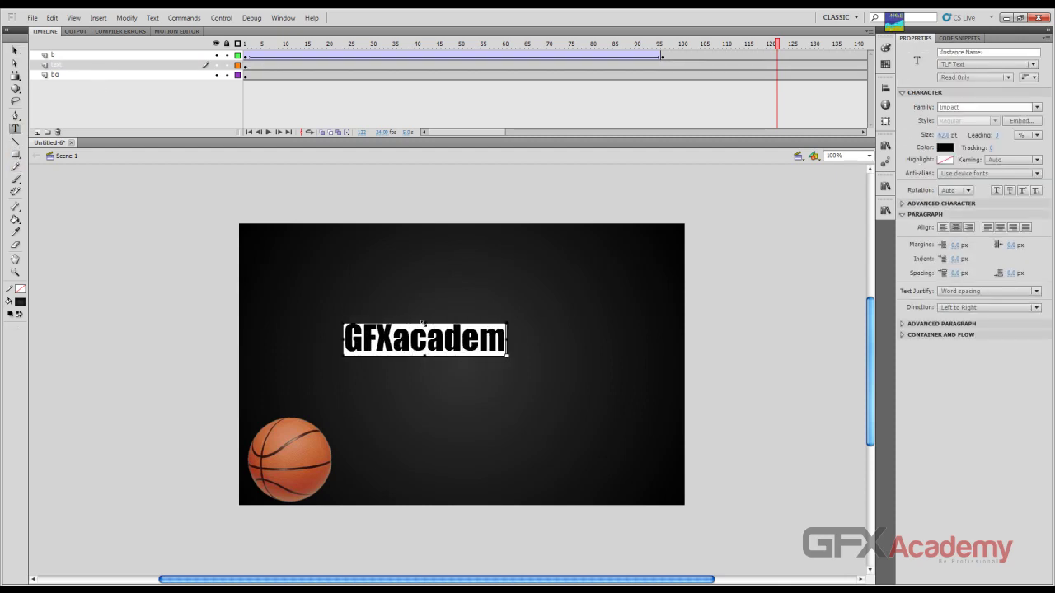
text(y.net)
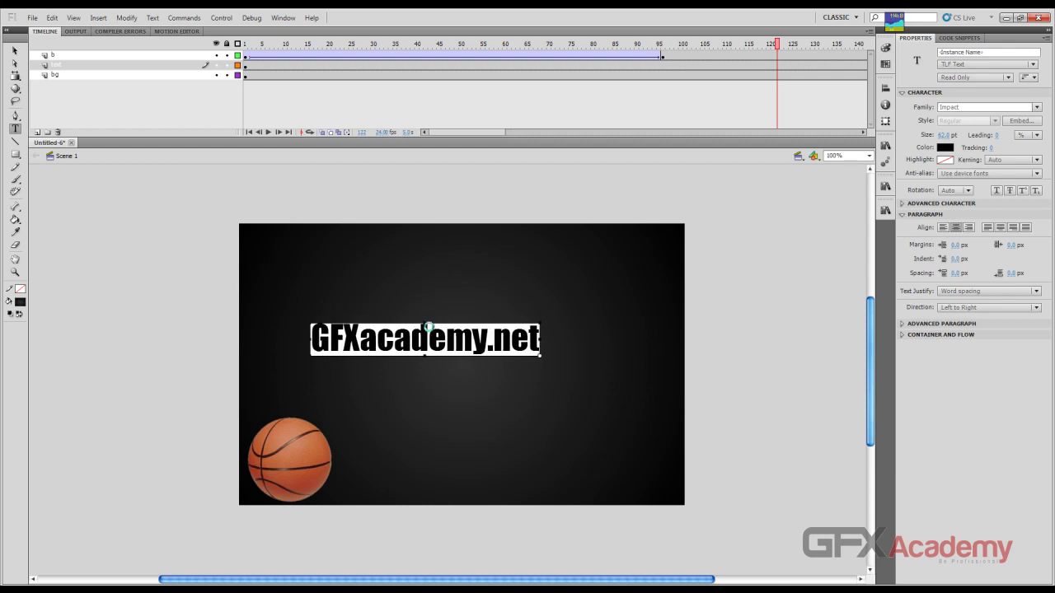
click(15, 50)
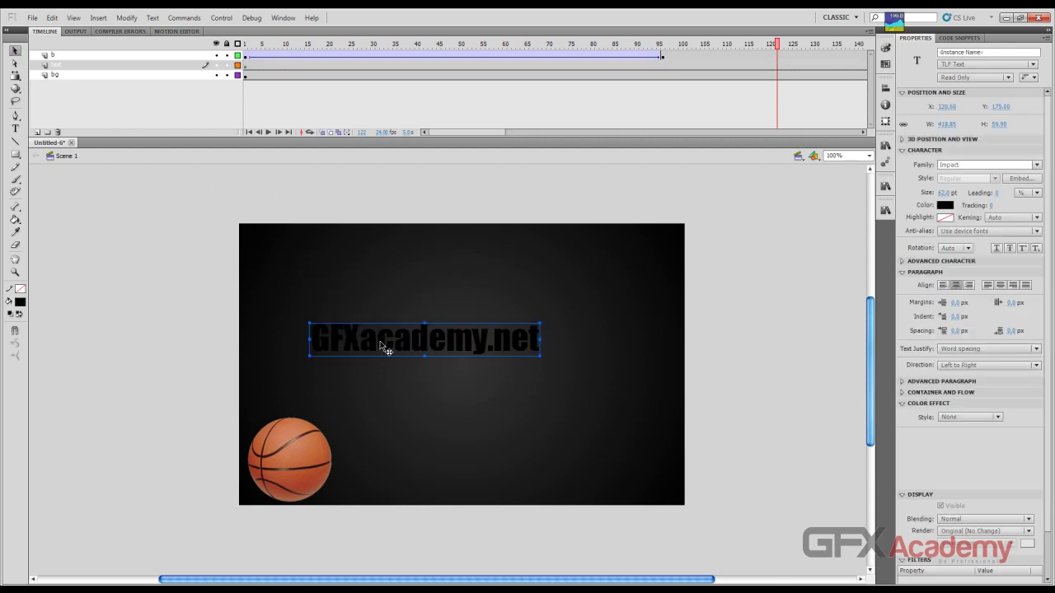
drag(379, 341, 413, 253)
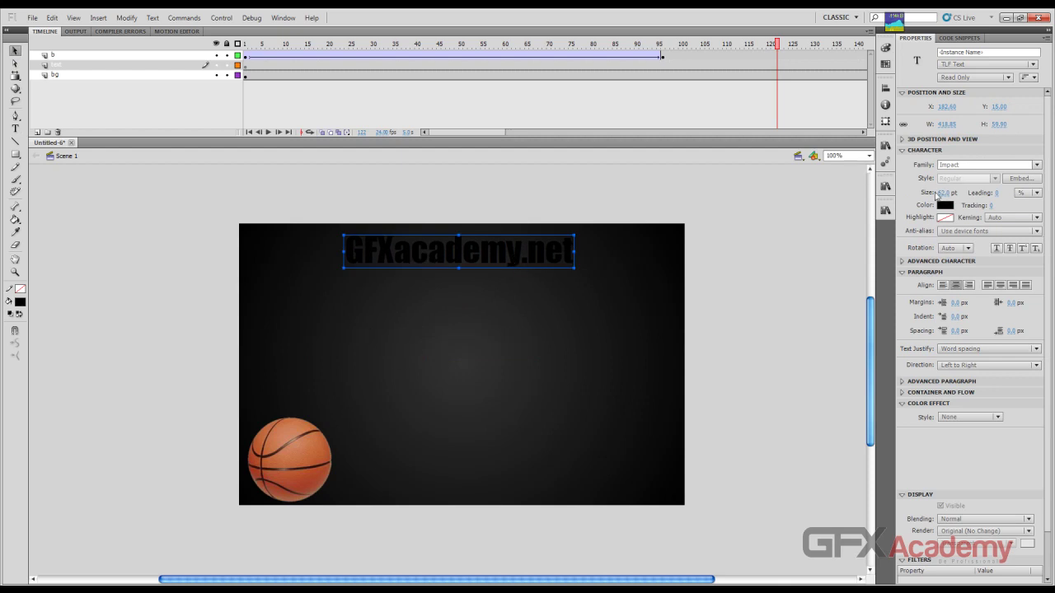
Change the colour of the GFXacademy.net text to white (#FFFFFF).
click(945, 206)
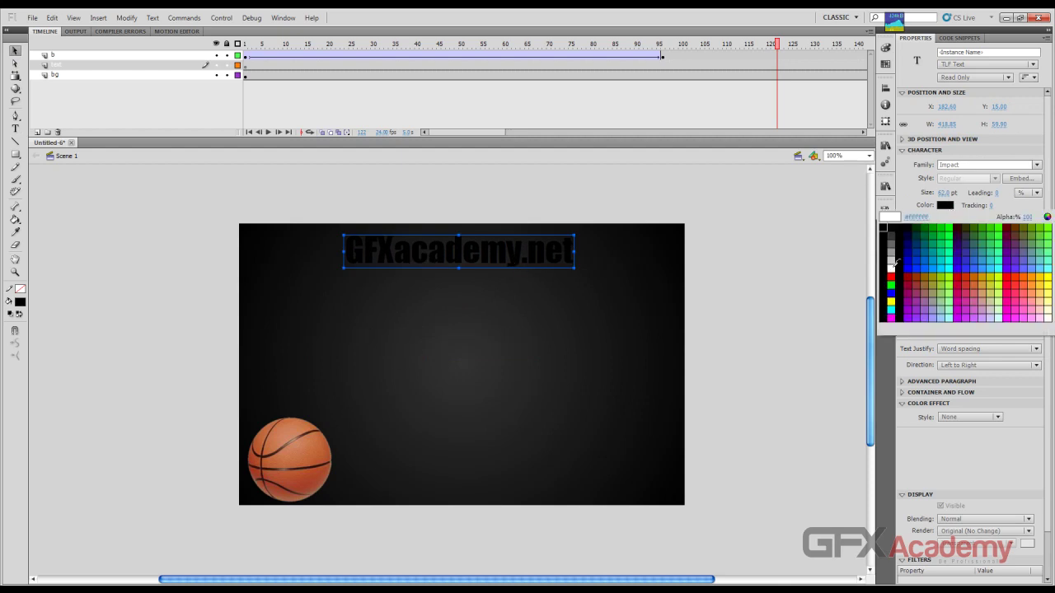
click(900, 258)
click(710, 275)
Centre the GFXacademy.net text horizontally on the stage and deselect it.
click(532, 267)
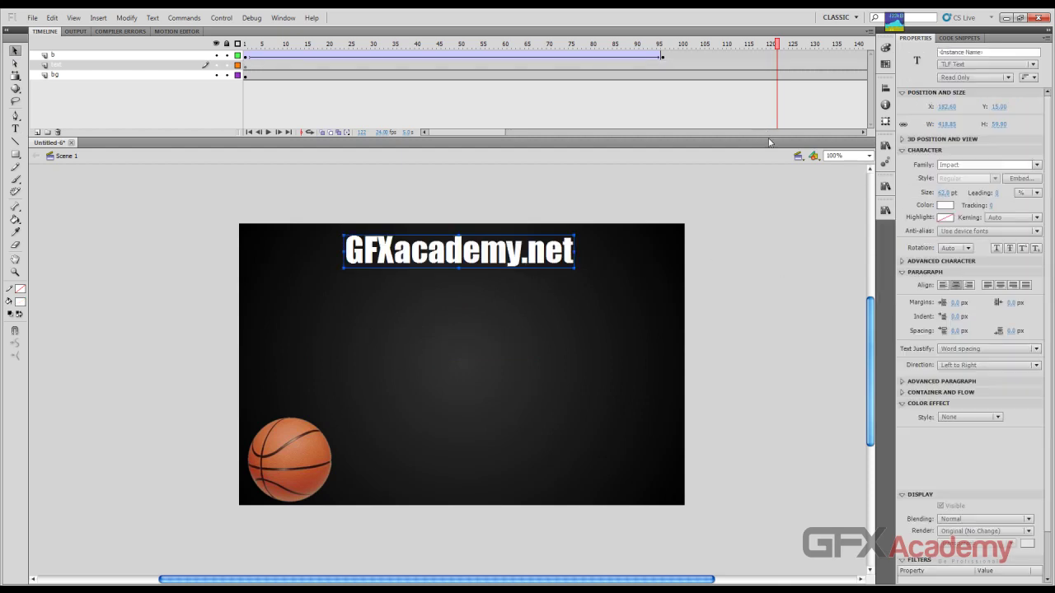
click(886, 87)
click(790, 112)
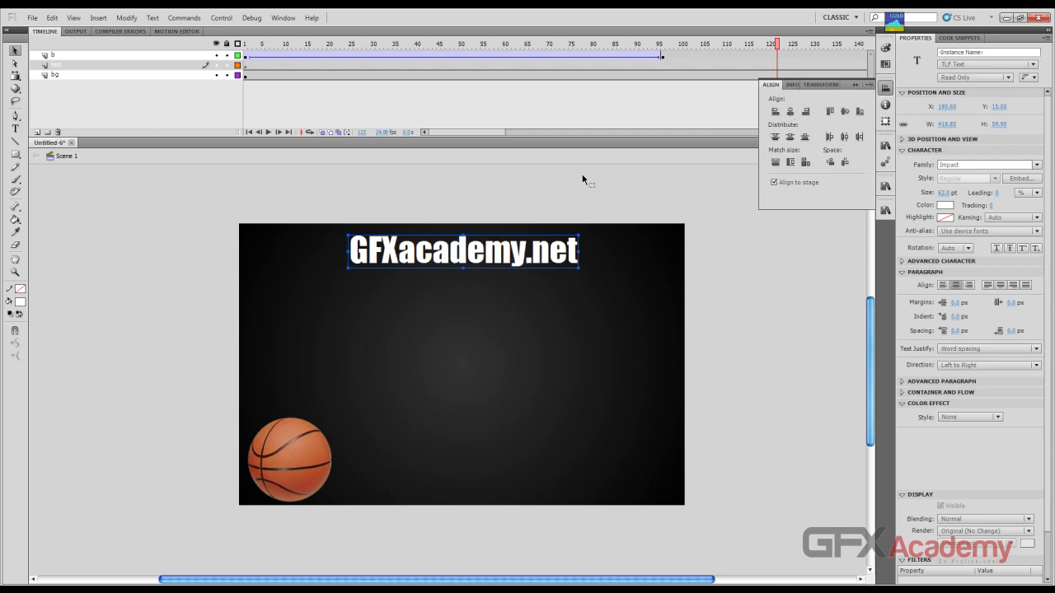
click(354, 203)
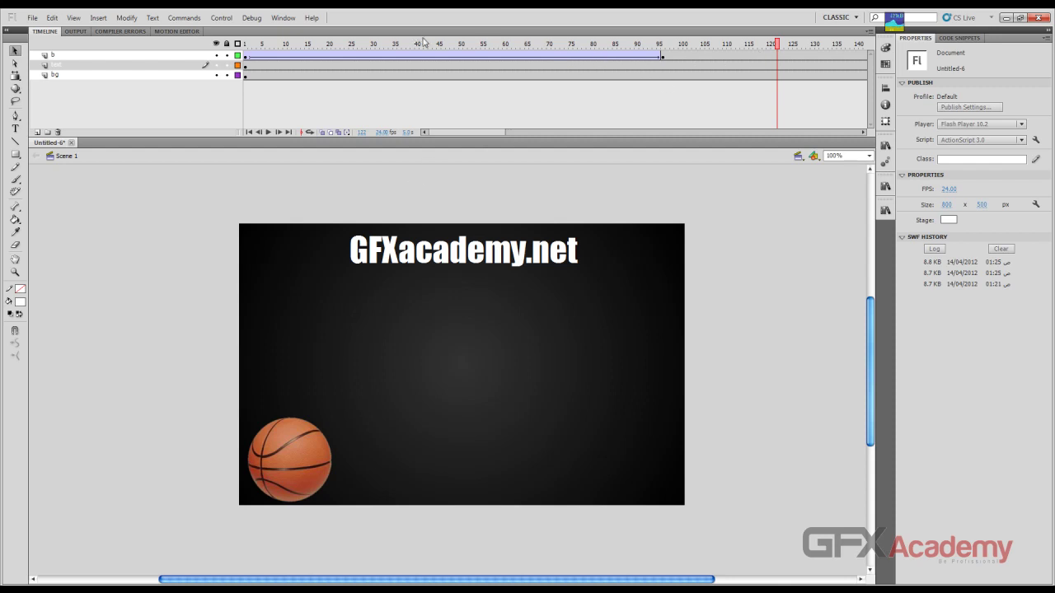
Scrub the playhead to frame 44 to check the ball partway through its roll.
mouse_move(423, 42)
mouse_down()
mouse_move(345, 44)
mouse_move(447, 44)
mouse_move(436, 48)
mouse_up()
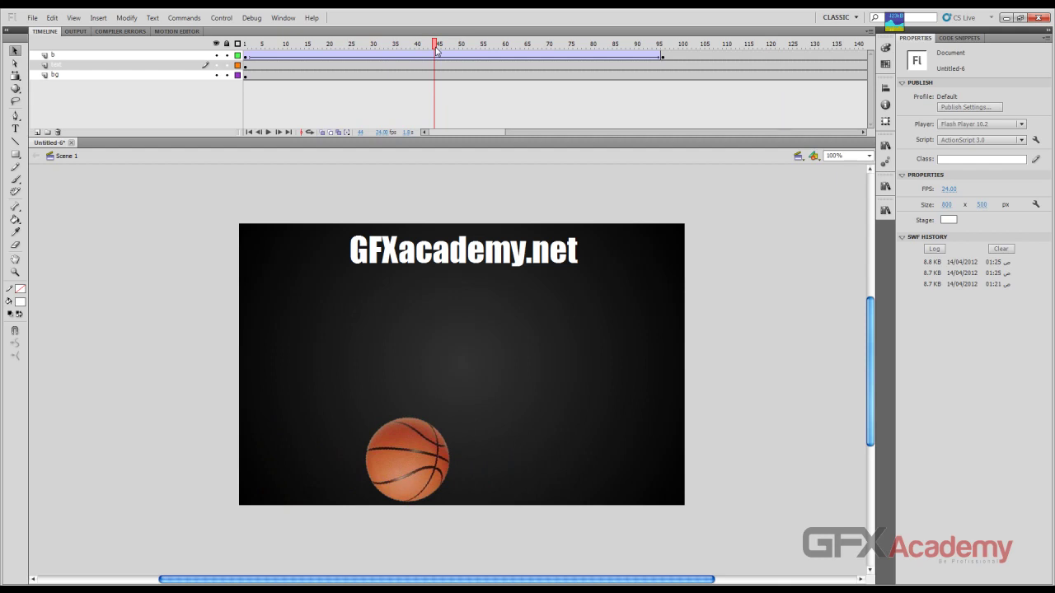